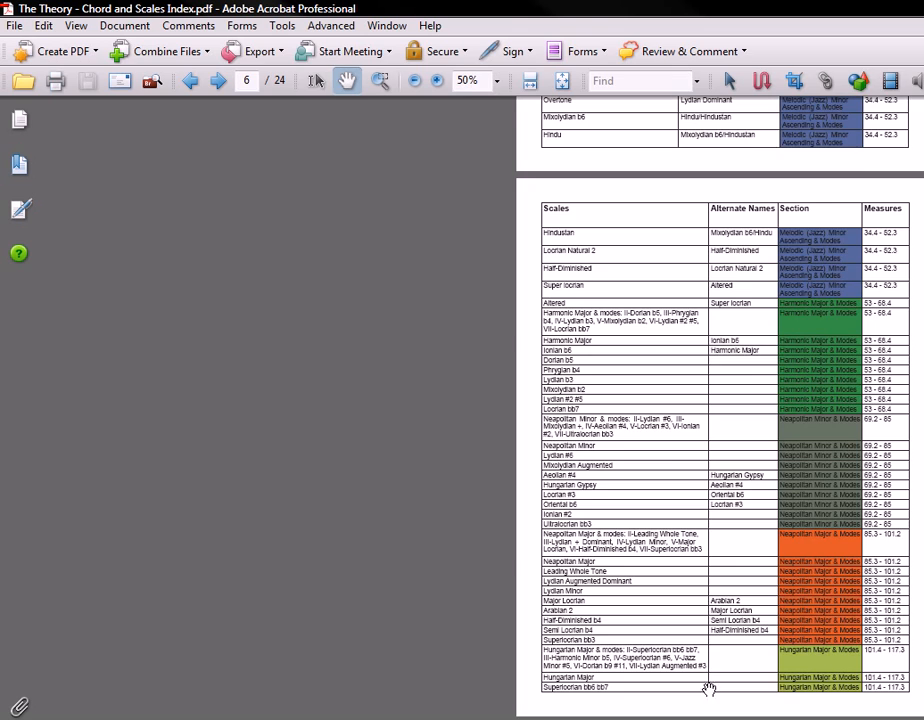
# Review the index PDF back to the Chord Spellings page and switch to the Document 2 rack in Reason.
pyautogui.scroll(7, 650, 465)
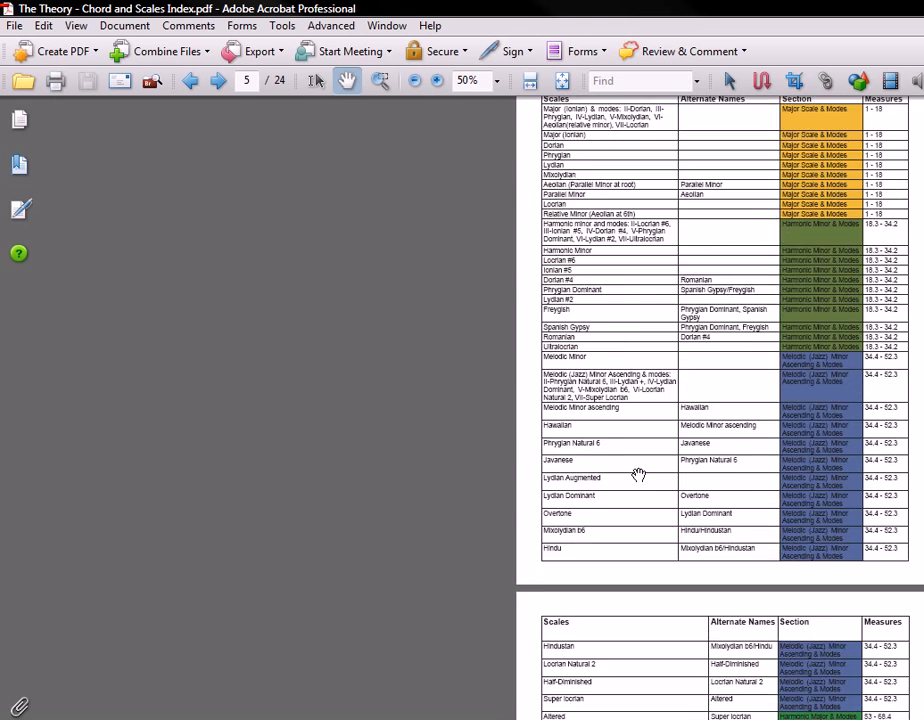
pyautogui.scroll(8, 626, 488)
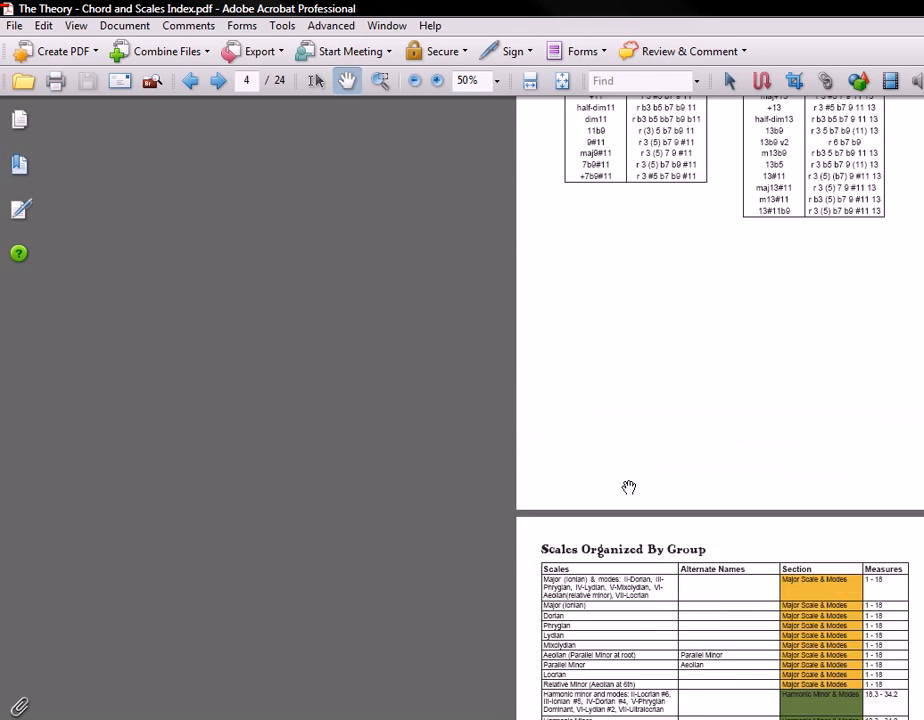
pyautogui.scroll(6, 596, 564)
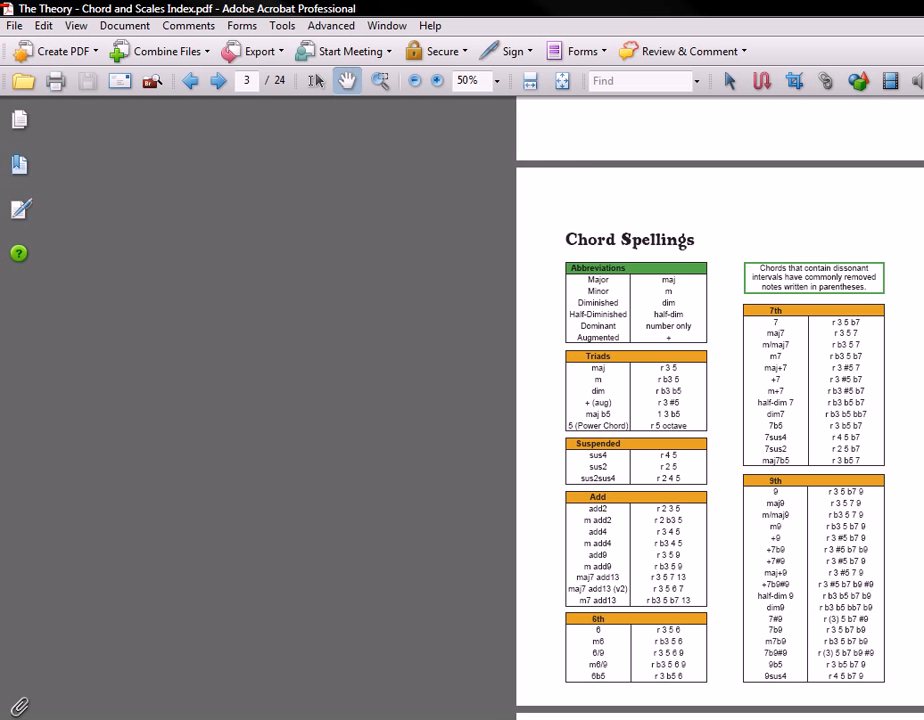
pyautogui.hotkey('alt', 'Tab')
pyautogui.hotkey('alt', 'Tab')
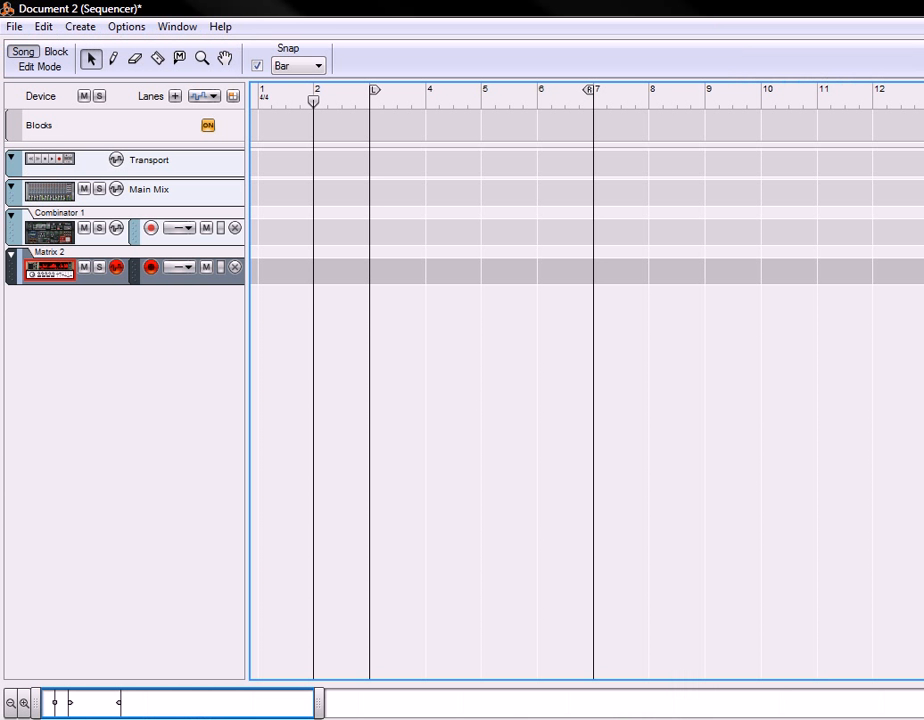
pyautogui.hotkey('alt', 'Tab')
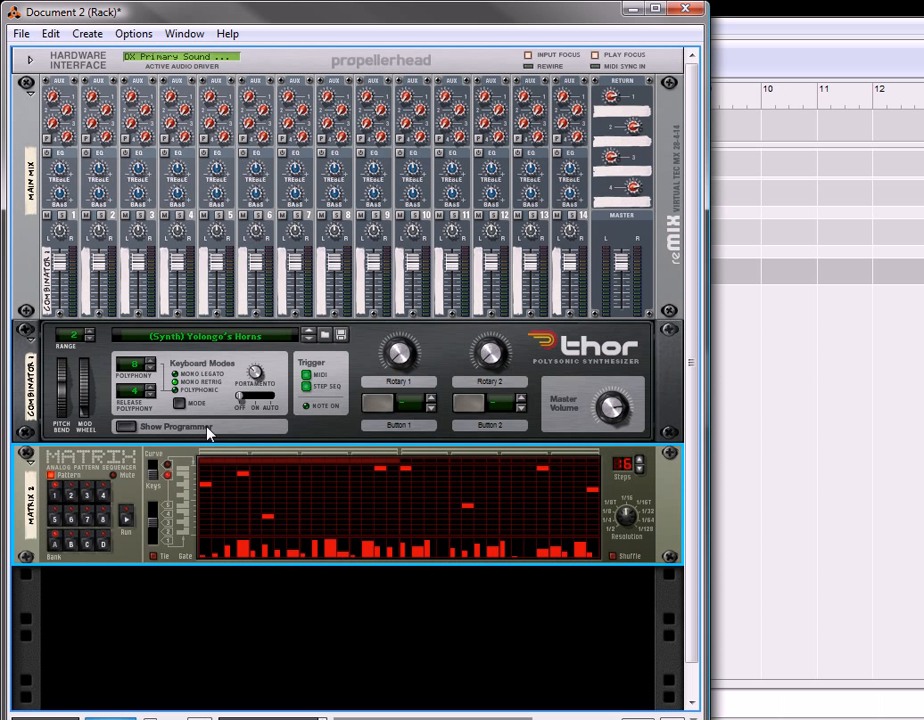
# Open the song All Possible 7-Note Scales from the Scales folder of The Theory ReFill.
pyautogui.click(24, 34)
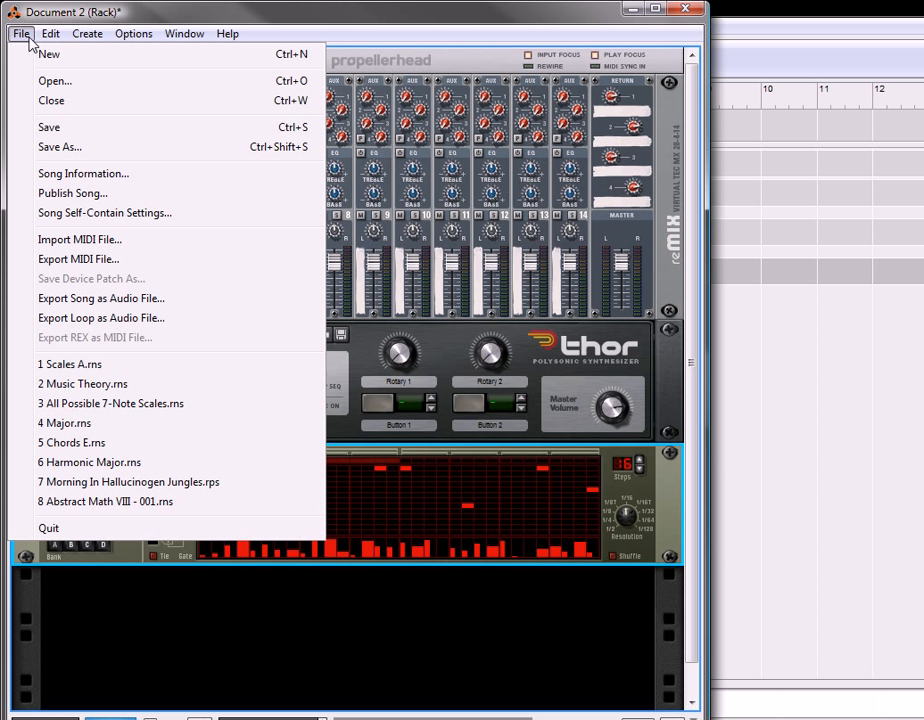
pyautogui.click(92, 90)
pyautogui.click(226, 195)
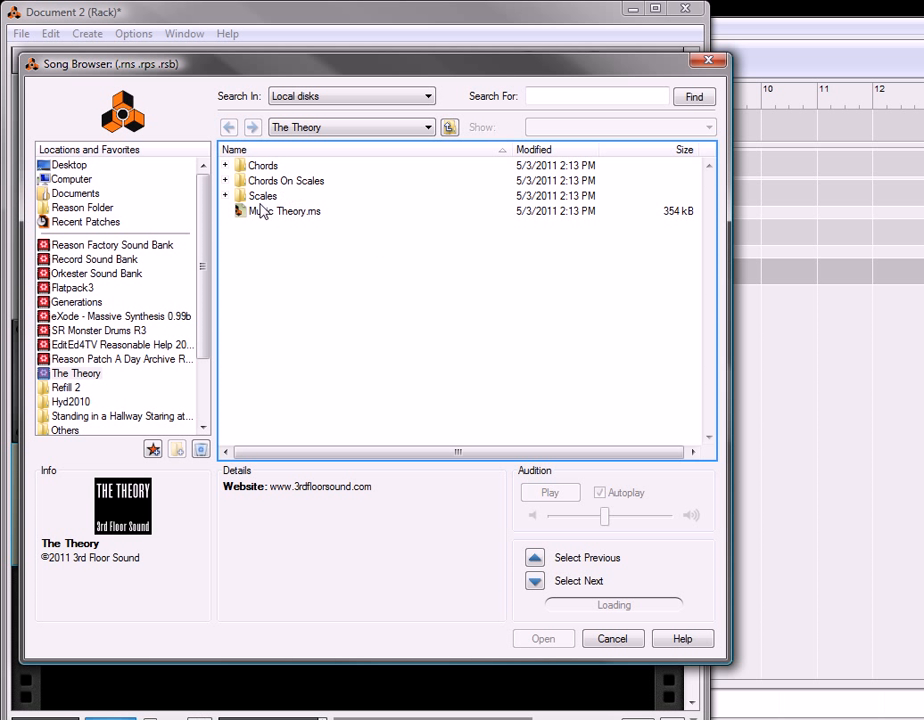
pyautogui.click(226, 196)
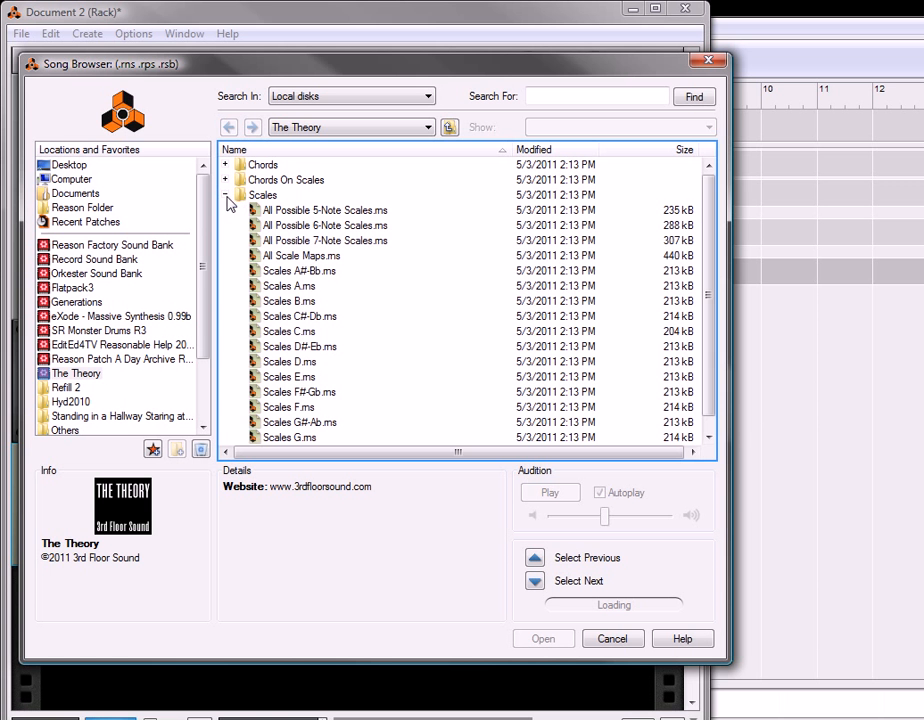
pyautogui.doubleClick(314, 244)
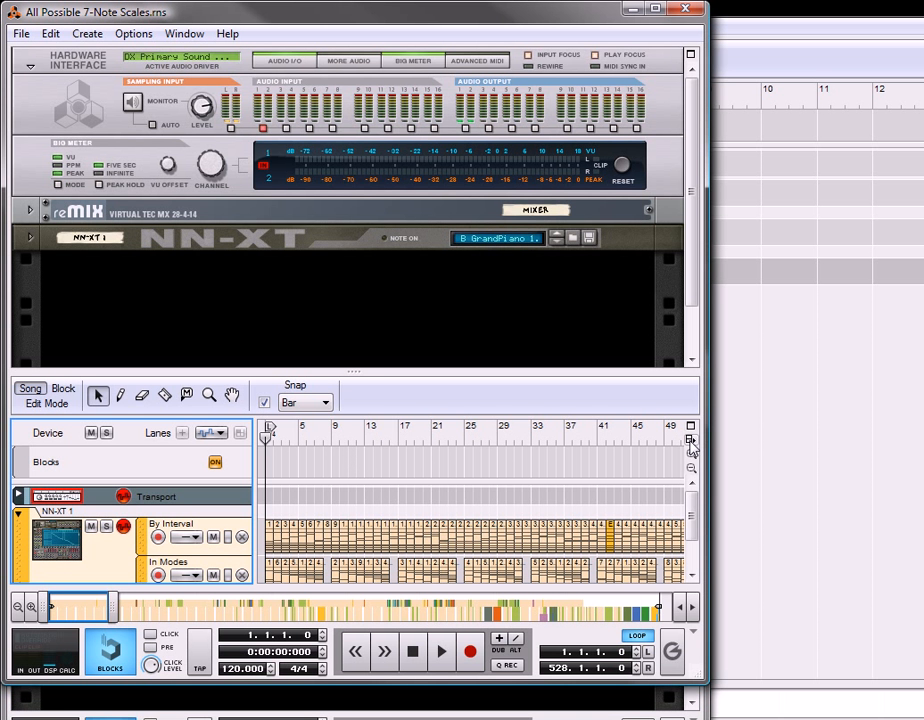
# Inspect the notes of the By Interval clip at bar 321 in a detached sequencer window and close the song.
pyautogui.click(690, 444)
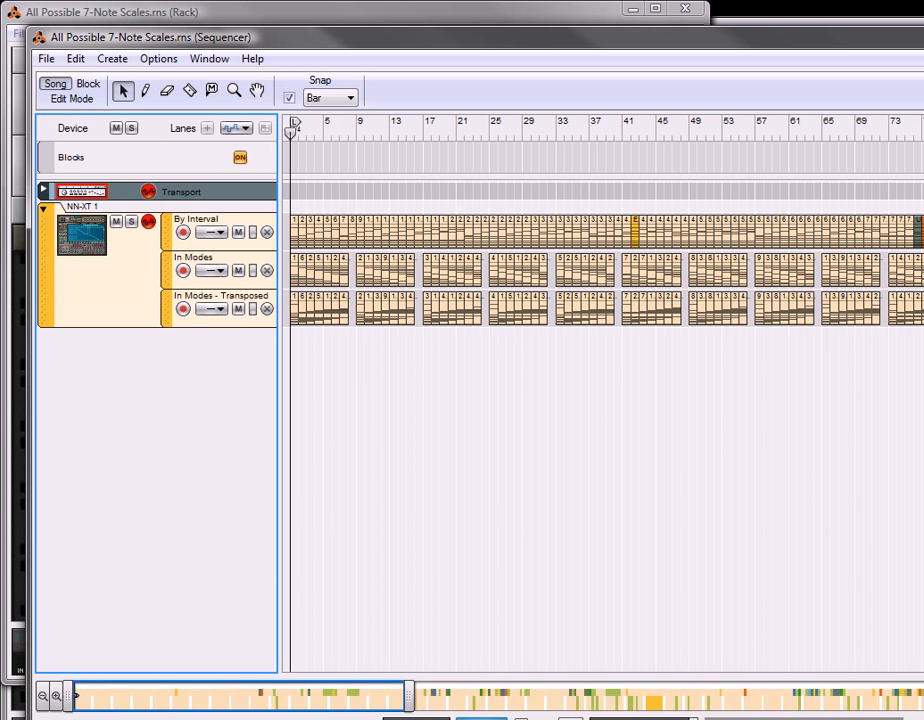
pyautogui.moveTo(367, 700); pyautogui.dragTo(923, 700)
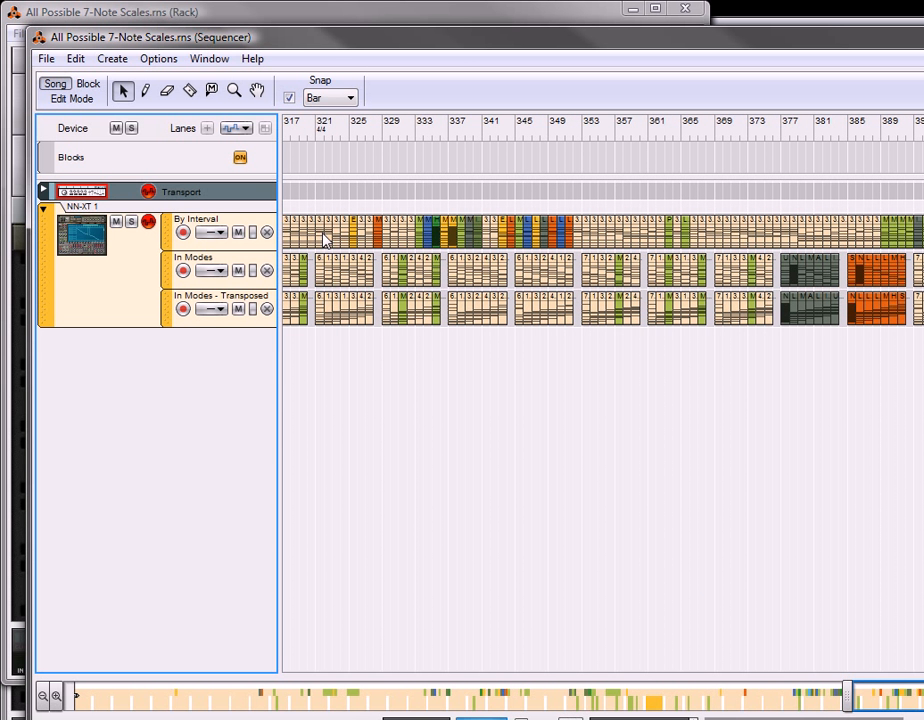
pyautogui.doubleClick(324, 238)
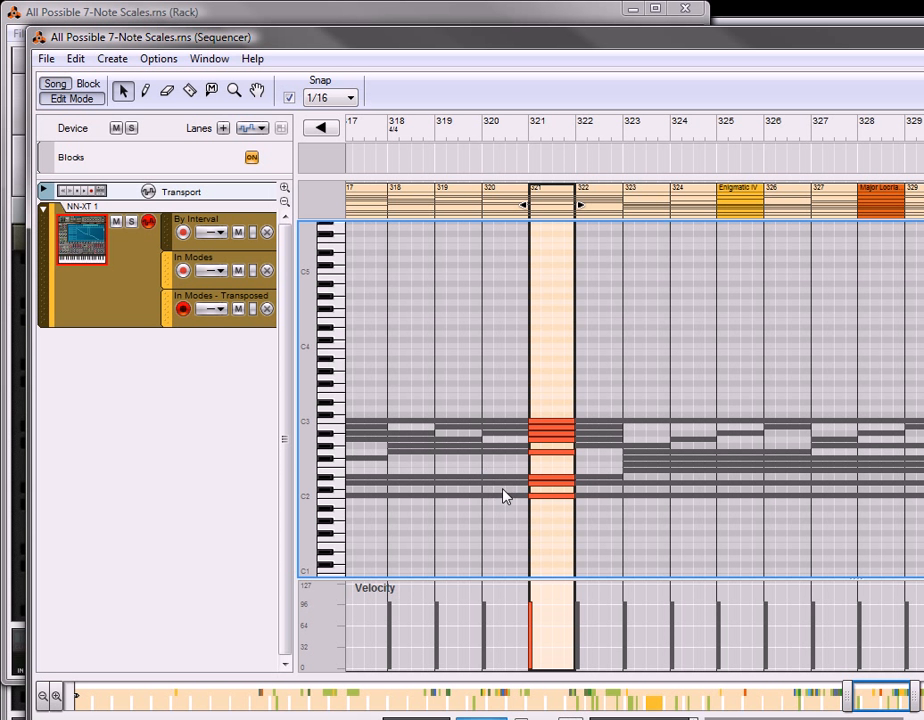
pyautogui.click(536, 16)
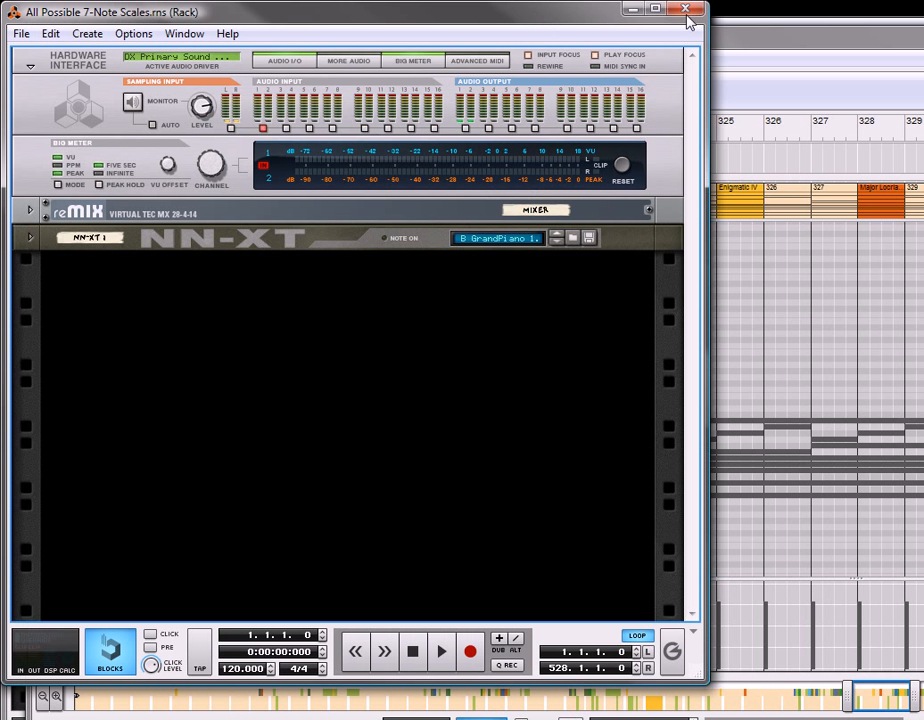
pyautogui.click(687, 12)
# Browse the By Scale song files under Chords On Scales in The Theory ReFill.
pyautogui.click(15, 34)
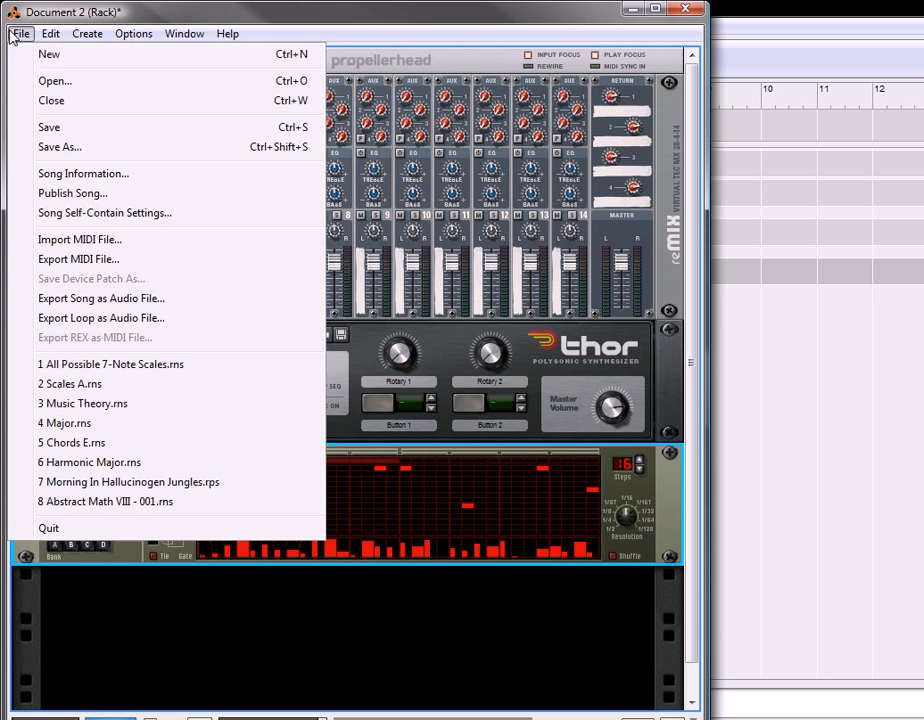
pyautogui.click(50, 81)
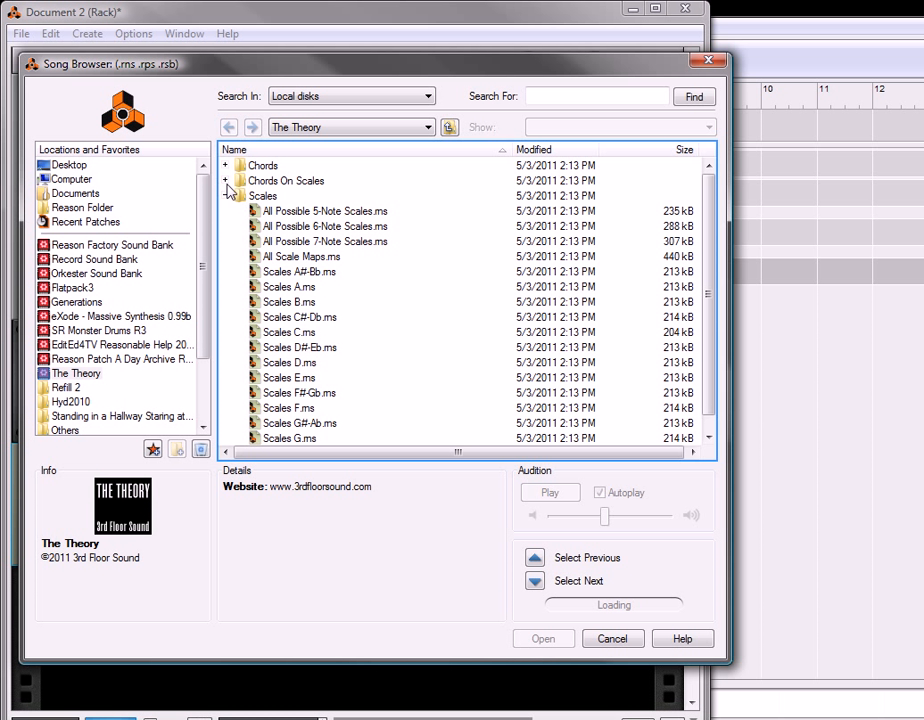
pyautogui.click(226, 196)
pyautogui.click(225, 182)
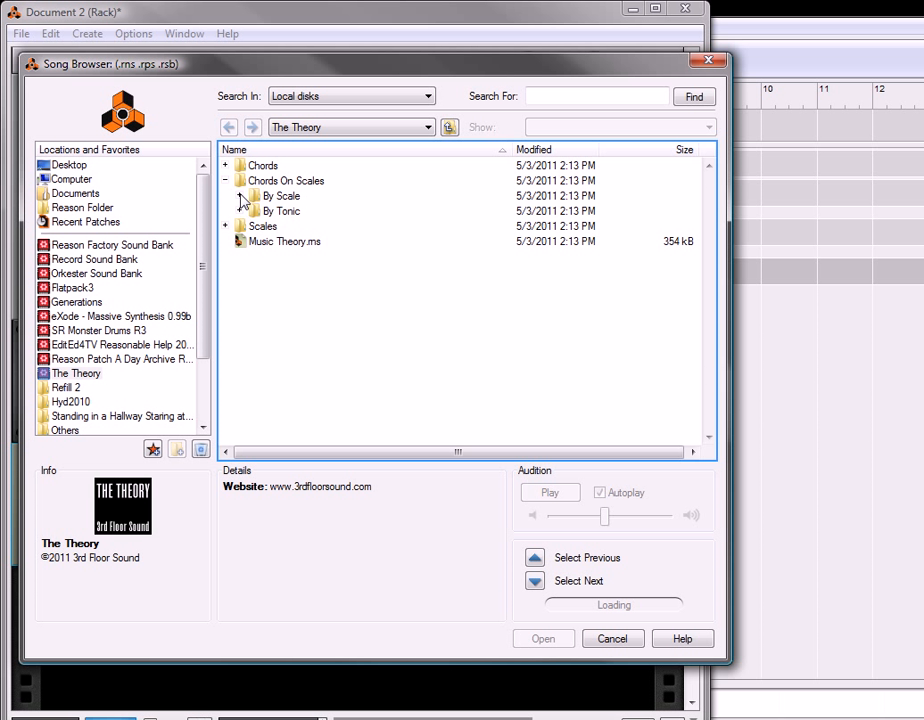
pyautogui.click(242, 200)
pyautogui.scroll(-3, 320, 227)
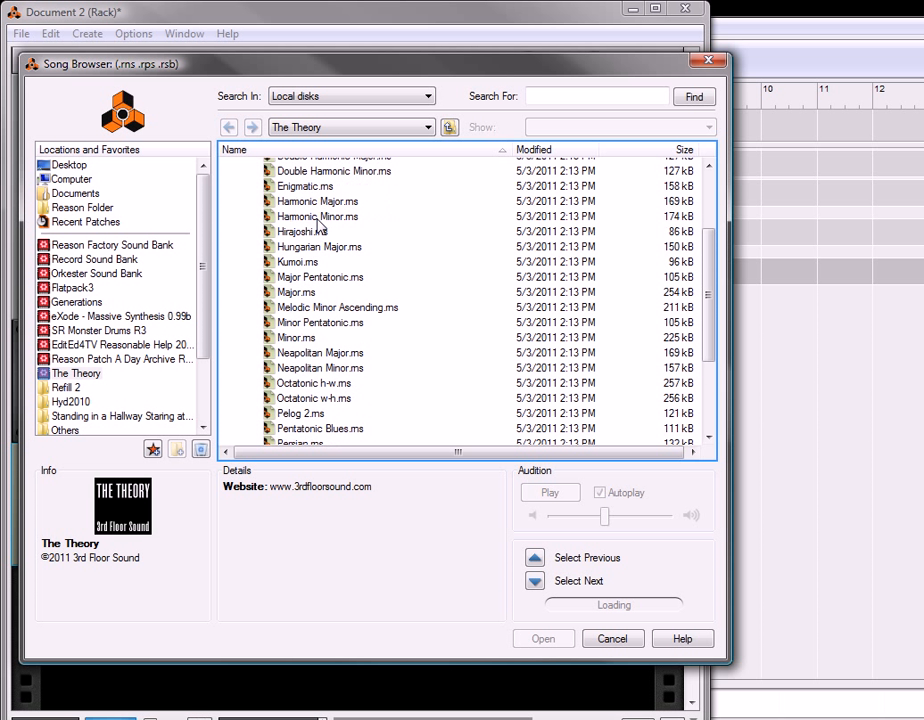
pyautogui.scroll(-1, 315, 240)
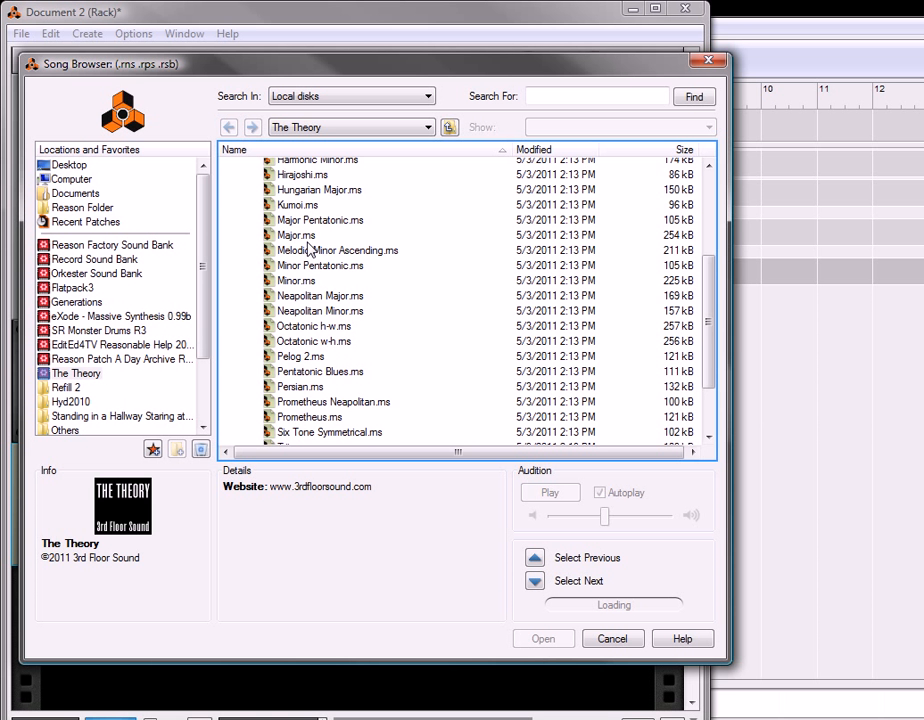
pyautogui.scroll(3, 310, 248)
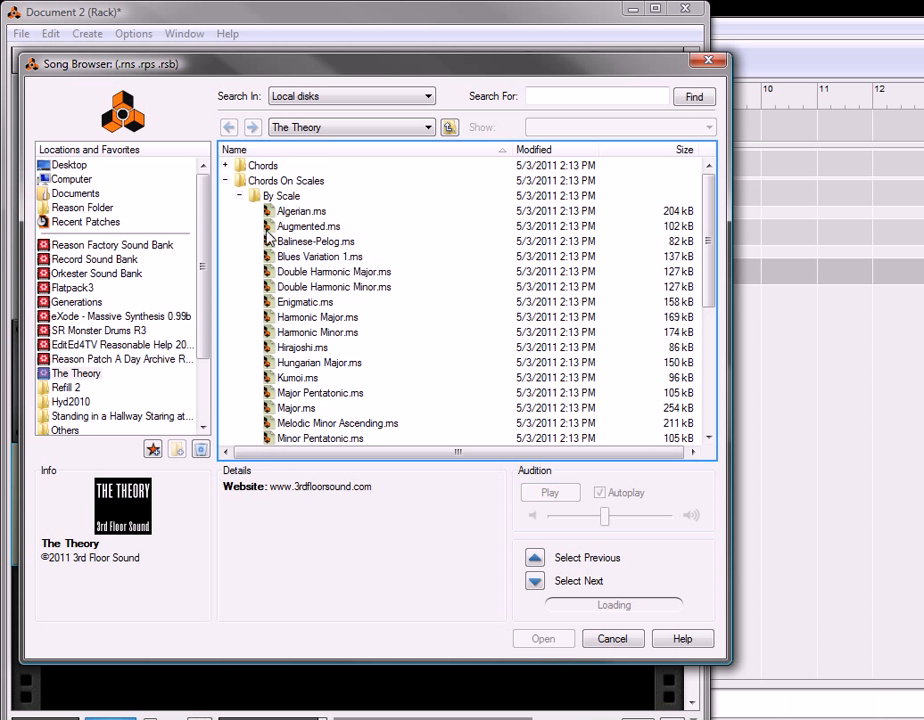
pyautogui.click(240, 196)
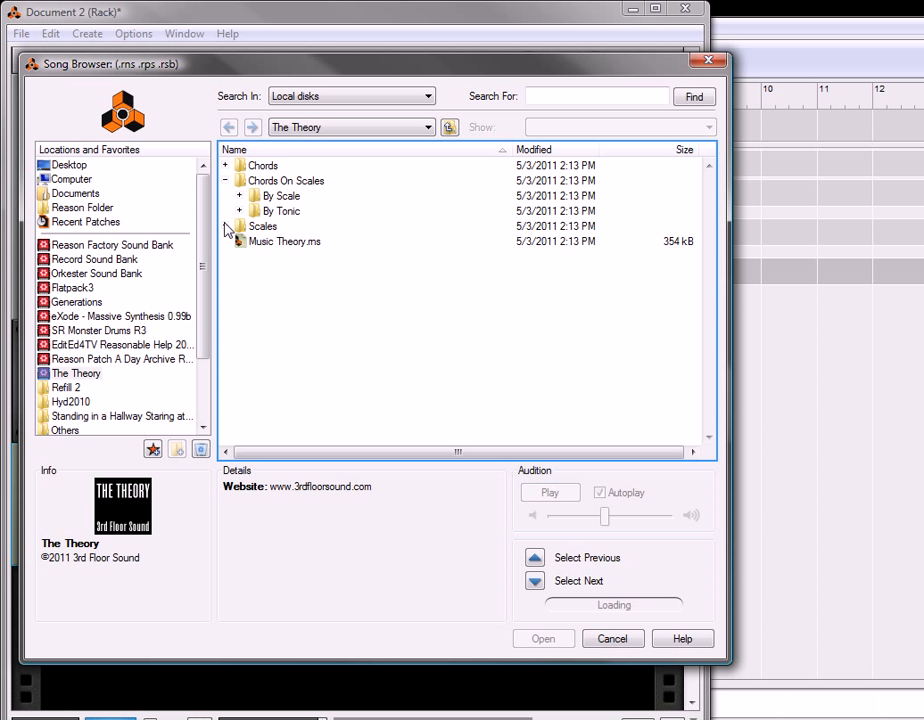
# Open the song Scales C from the Scales folder of The Theory ReFill.
pyautogui.click(225, 227)
pyautogui.scroll(-1, 285, 340)
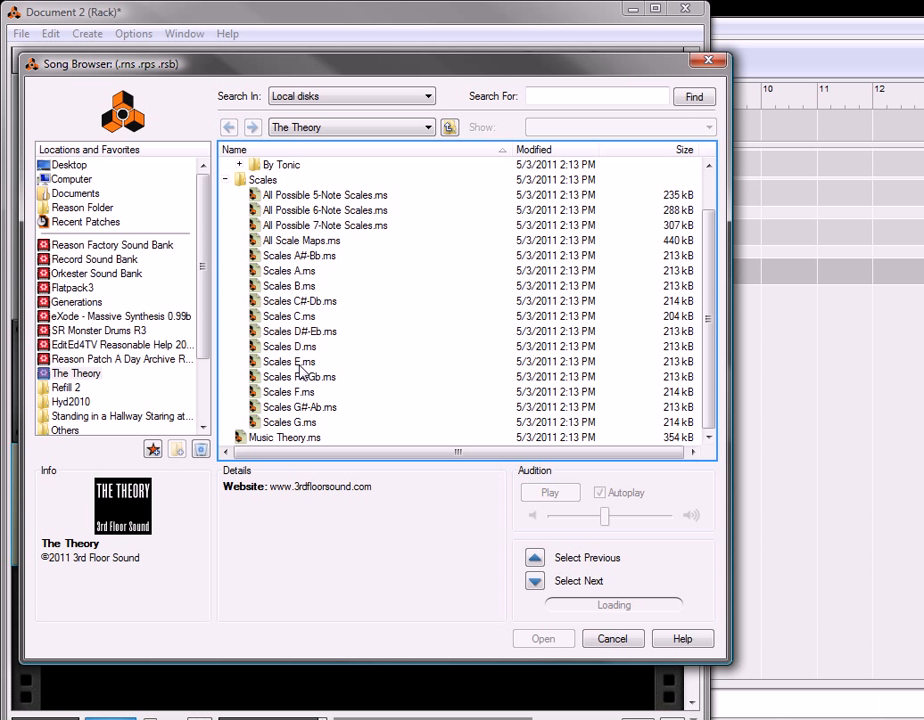
pyautogui.click(296, 318)
pyautogui.doubleClick(296, 318)
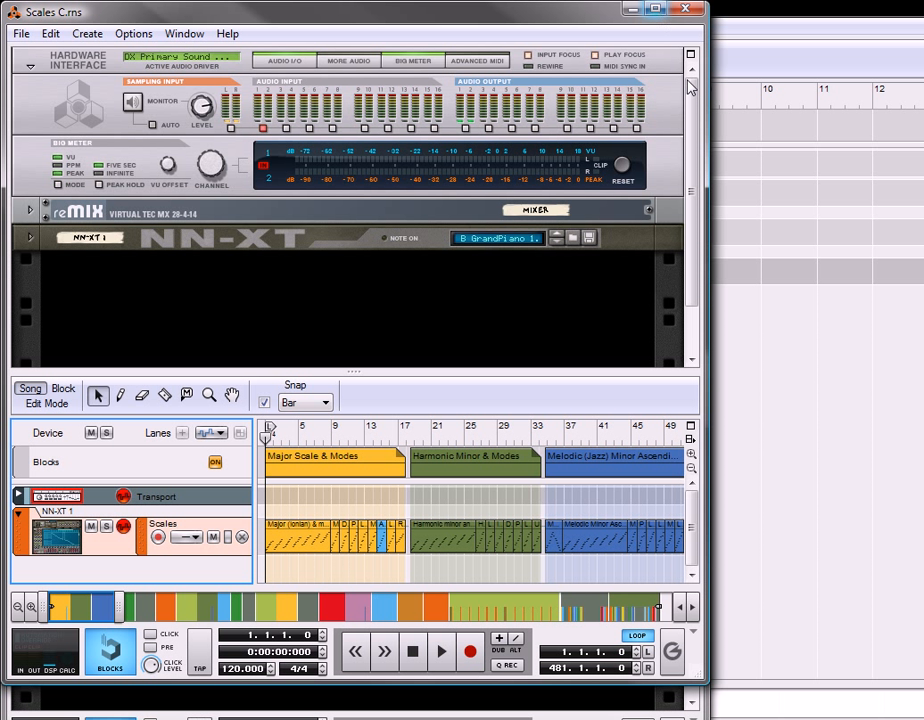
# Detach the sequencer window and open the first Full Scale Maps clip, at bar 404, for note editing.
pyautogui.click(692, 440)
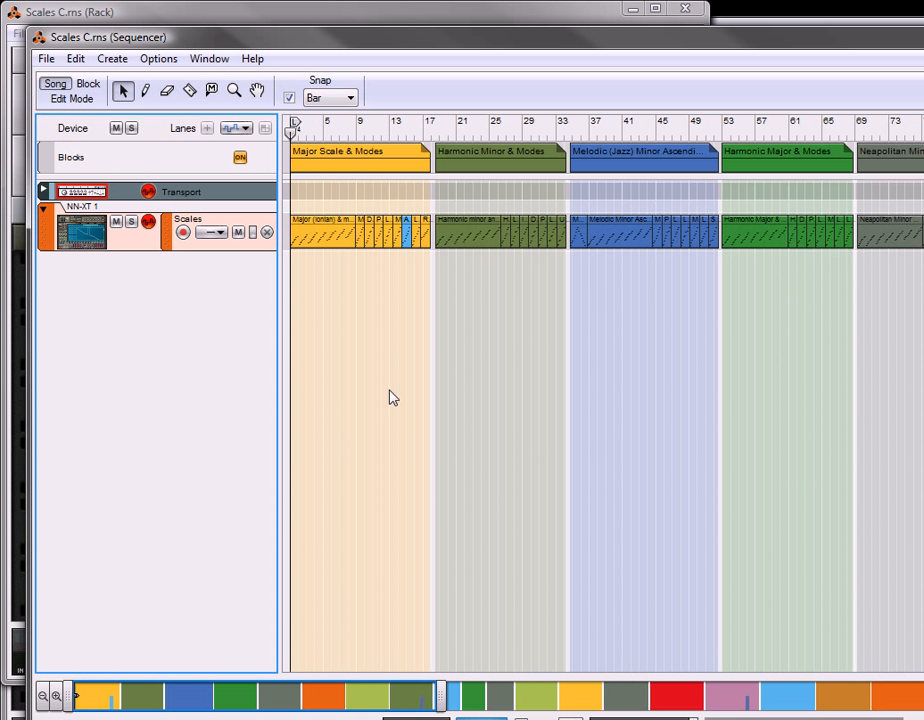
pyautogui.moveTo(347, 701)
pyautogui.mouseDown()
pyautogui.moveTo(462, 703)
pyautogui.moveTo(453, 712)
pyautogui.moveTo(335, 714)
pyautogui.mouseUp()
pyautogui.moveTo(335, 714); pyautogui.dragTo(921, 697)
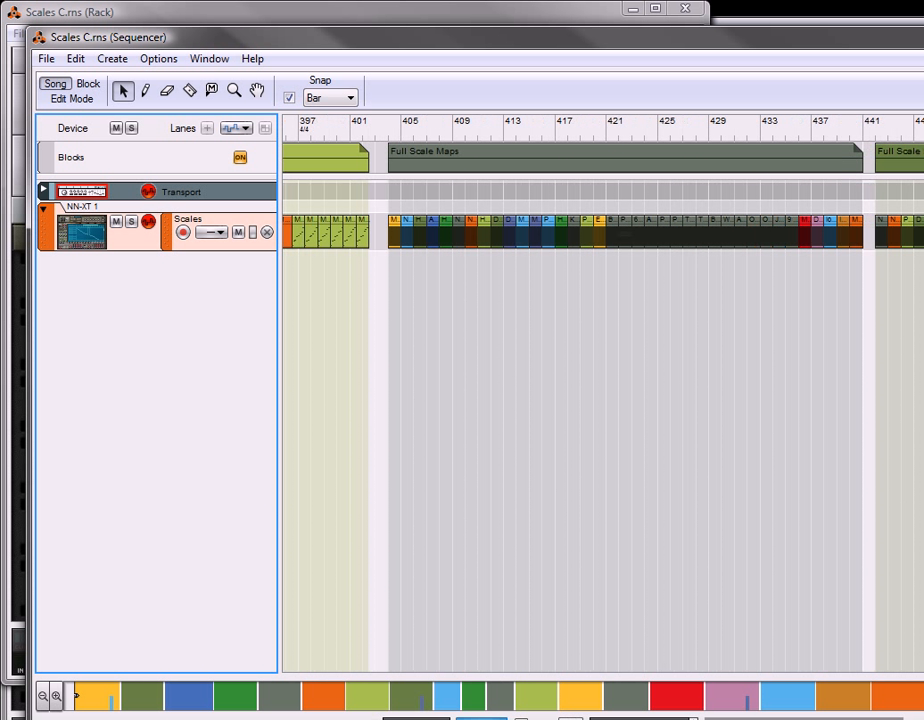
pyautogui.click(465, 170)
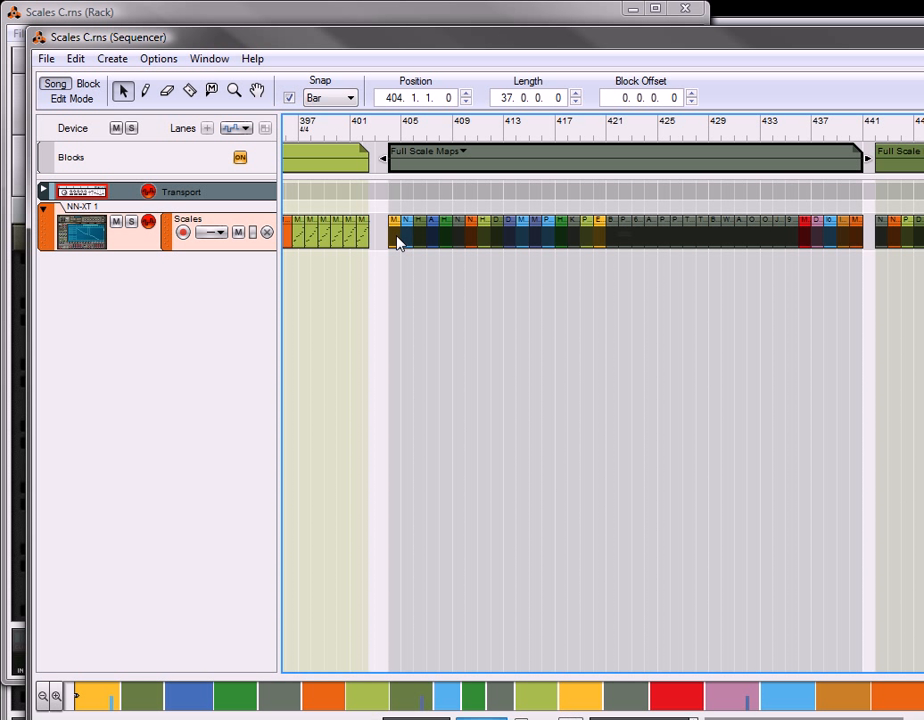
pyautogui.doubleClick(397, 243)
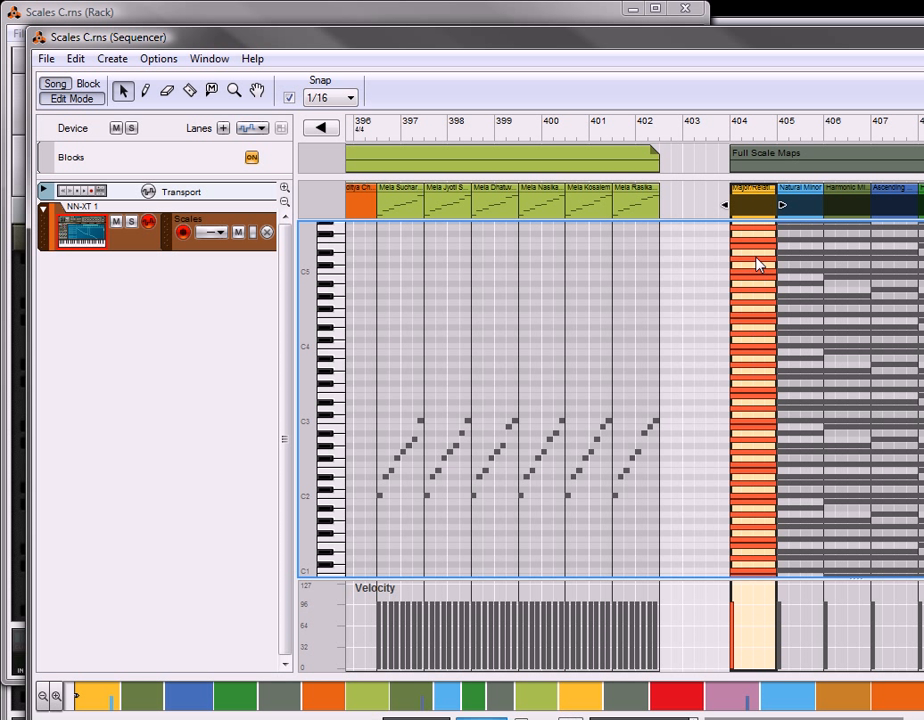
# Copy the Major/Relative scale map clip onto the Matrix 2 track of Document 2 and move it to bar 1.
pyautogui.rightClick(753, 200)
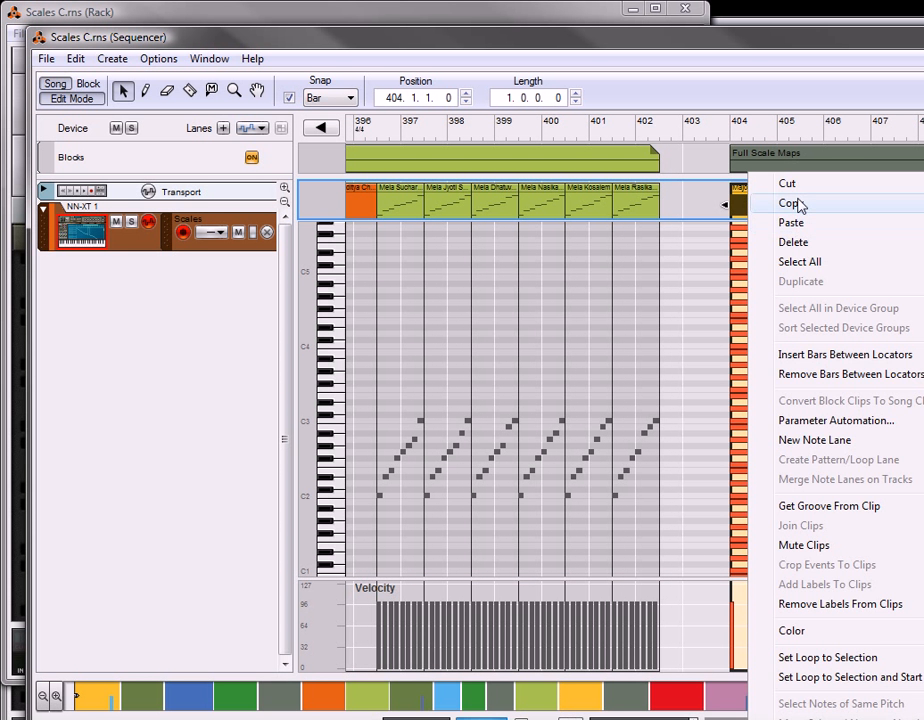
pyautogui.click(790, 203)
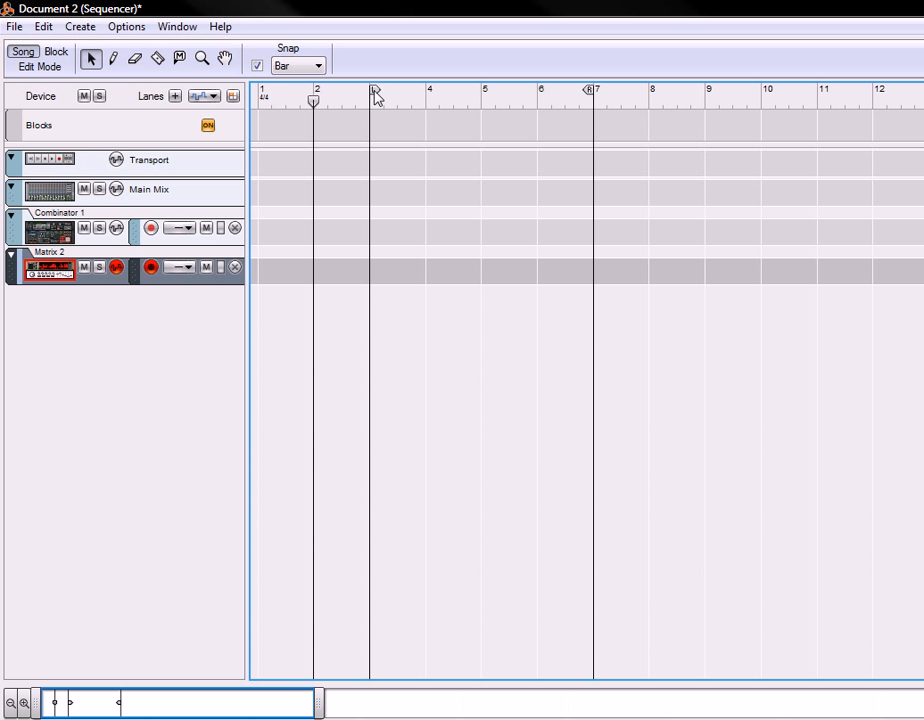
pyautogui.rightClick(296, 276)
pyautogui.click(362, 326)
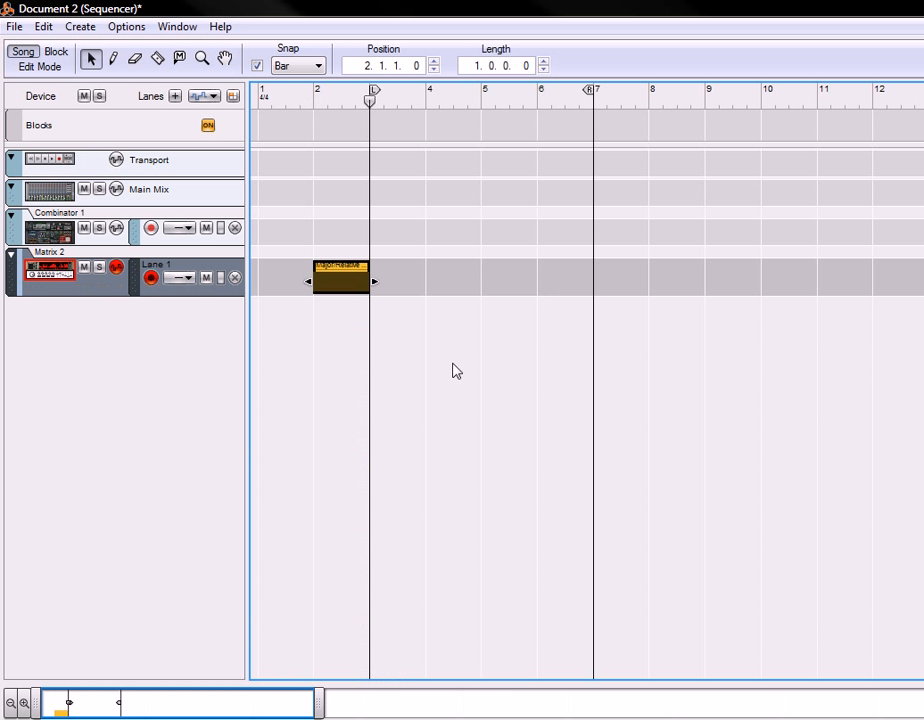
pyautogui.moveTo(342, 287); pyautogui.dragTo(287, 300)
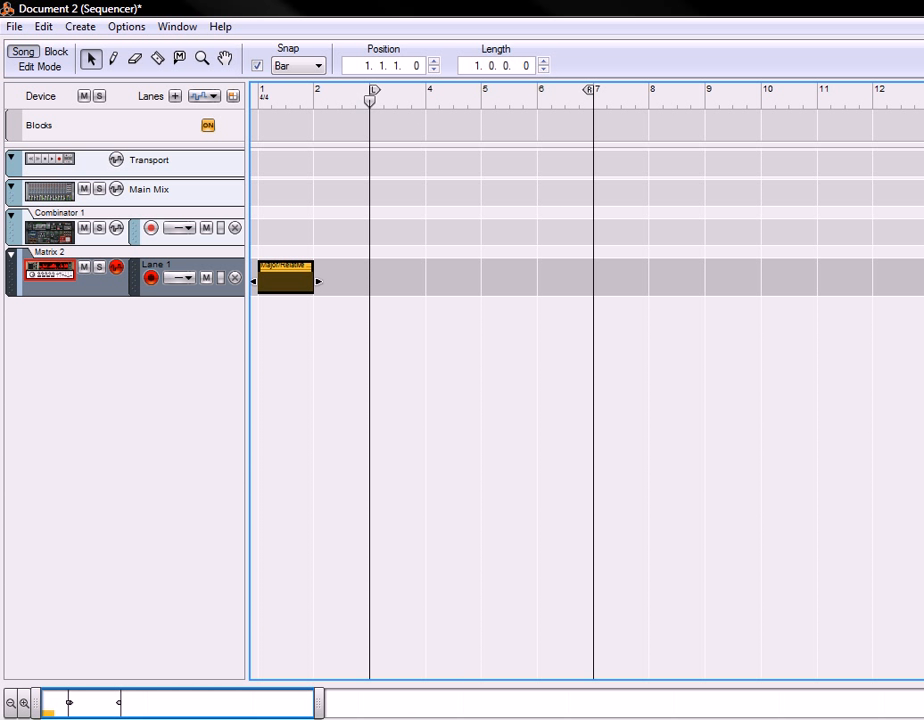
# Audition the Matrix 2 pattern in the Document 2 rack and stop its playback.
pyautogui.hotkey('alt', 'Tab')
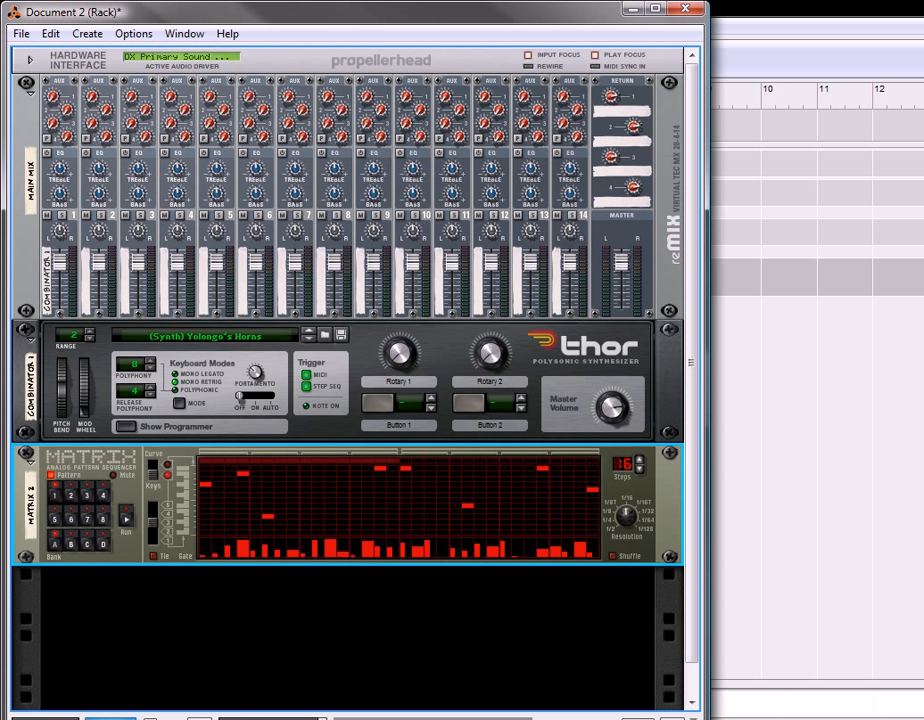
pyautogui.click(126, 527)
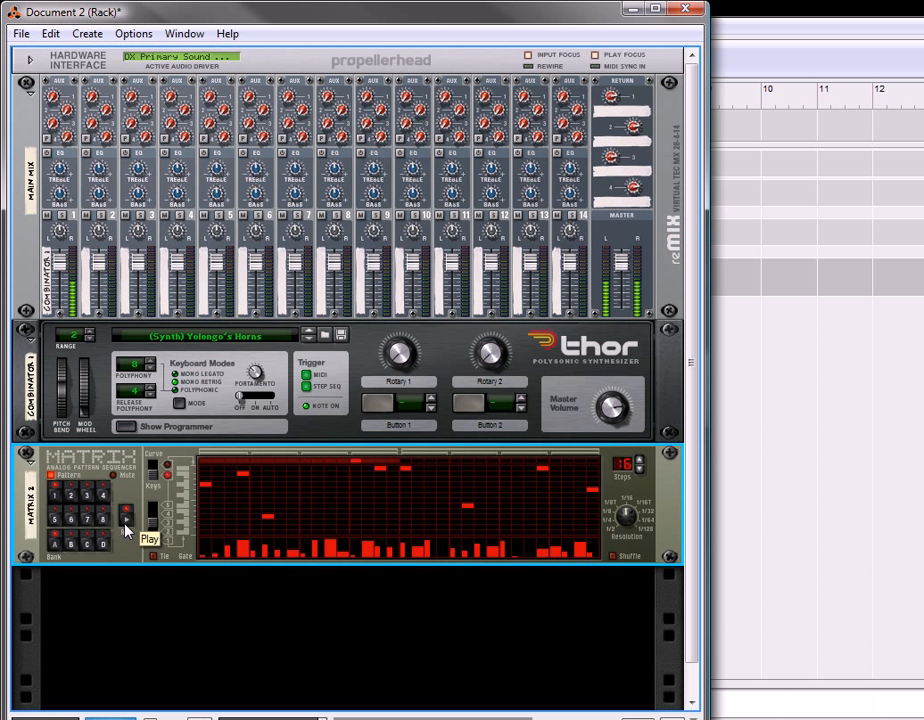
pyautogui.click(126, 527)
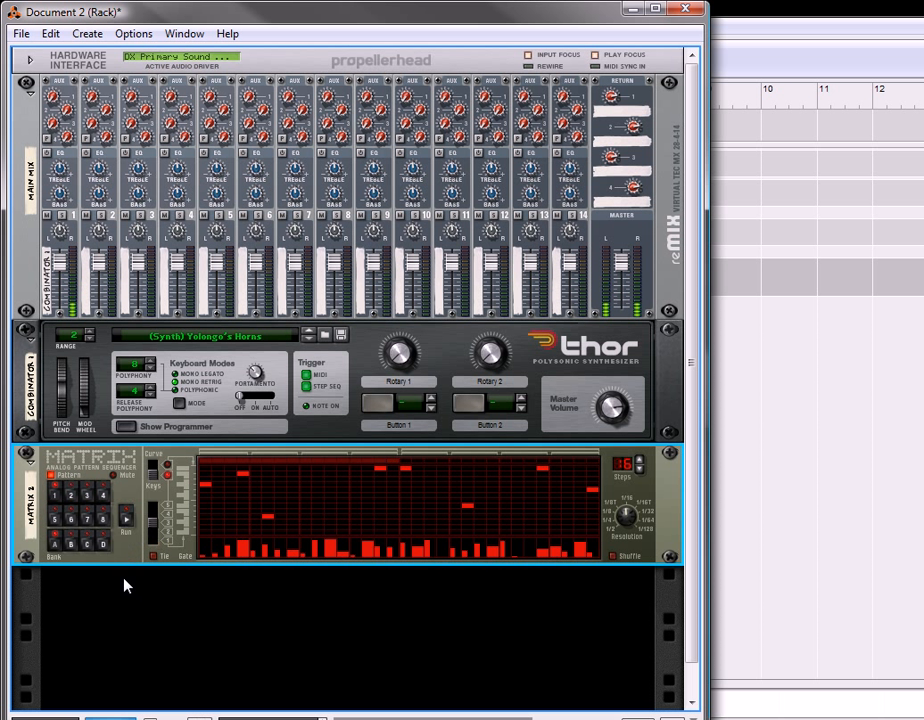
# Copy the Matrix 2 pattern to its track between the bar 3 and bar 7 locators and open that clip for note editing.
pyautogui.rightClick(130, 488)
pyautogui.click(237, 714)
pyautogui.click(773, 6)
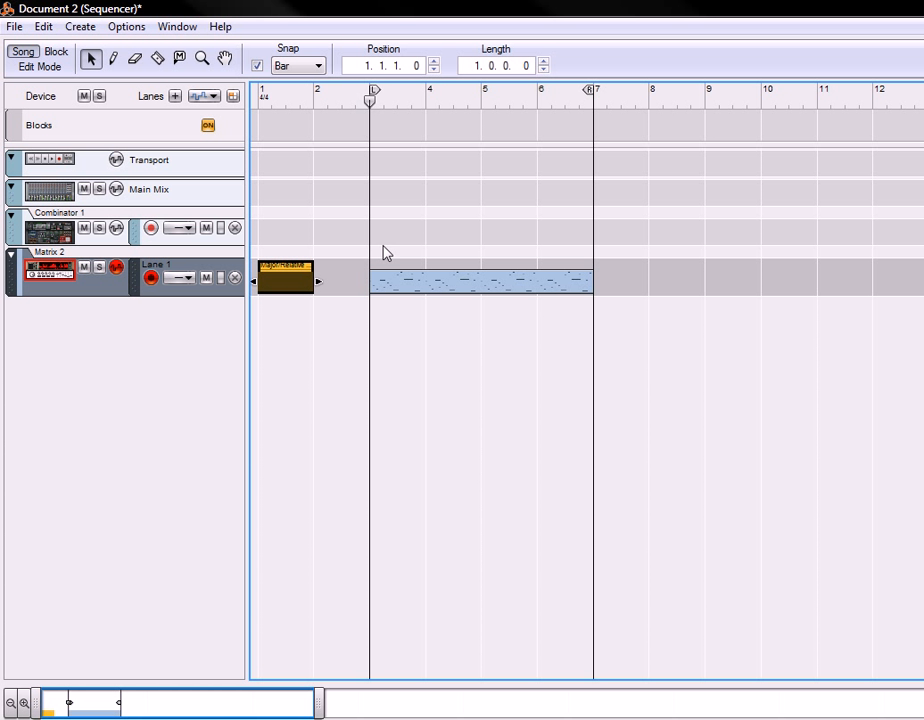
pyautogui.click(427, 289)
pyautogui.doubleClick(427, 289)
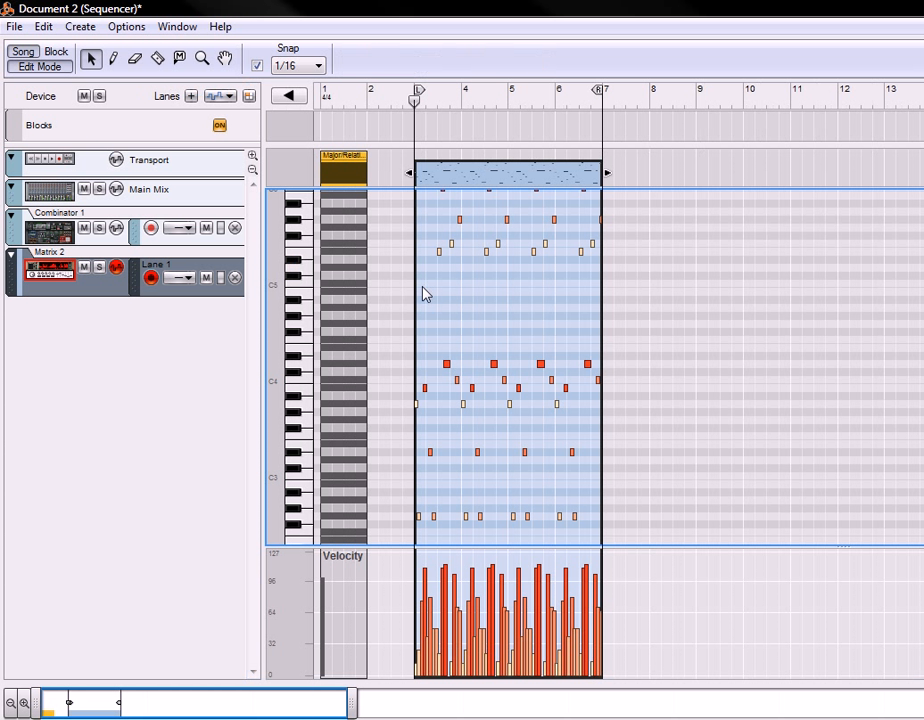
# Lengthen all notes of the Major/Relative scale map clip to 6.1.2.0 so they run behind the pattern clip past bar 7.
pyautogui.click(351, 173)
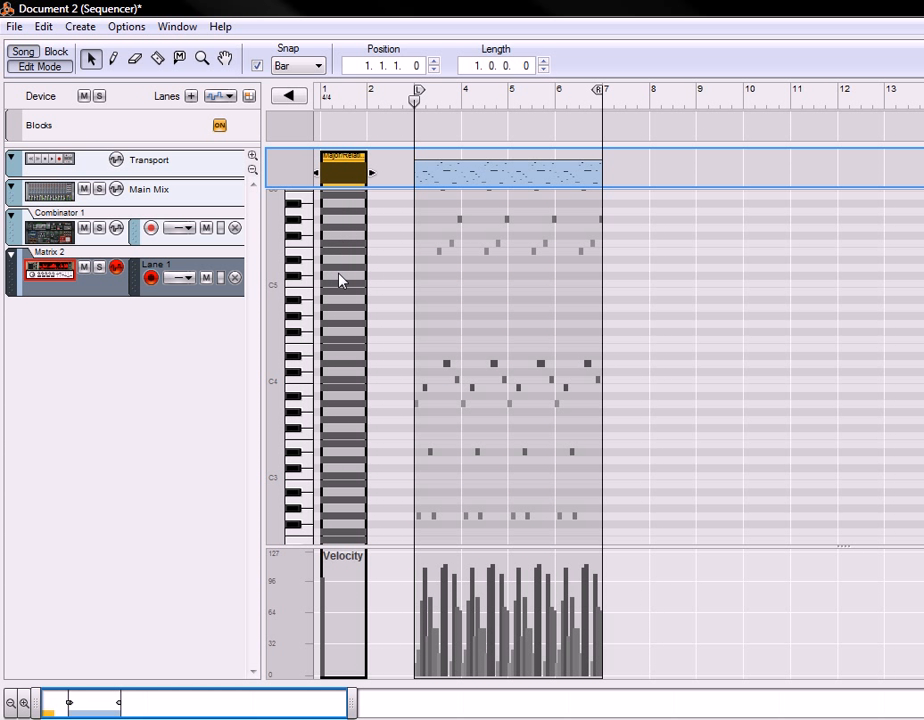
pyautogui.hotkey('ctrl', 'a')
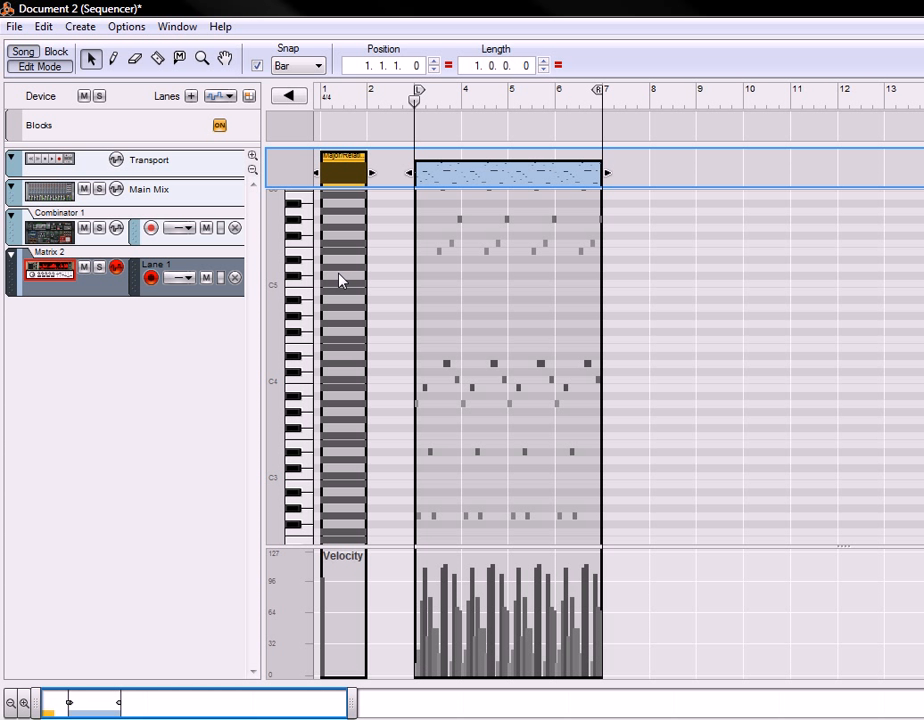
pyautogui.click(354, 235)
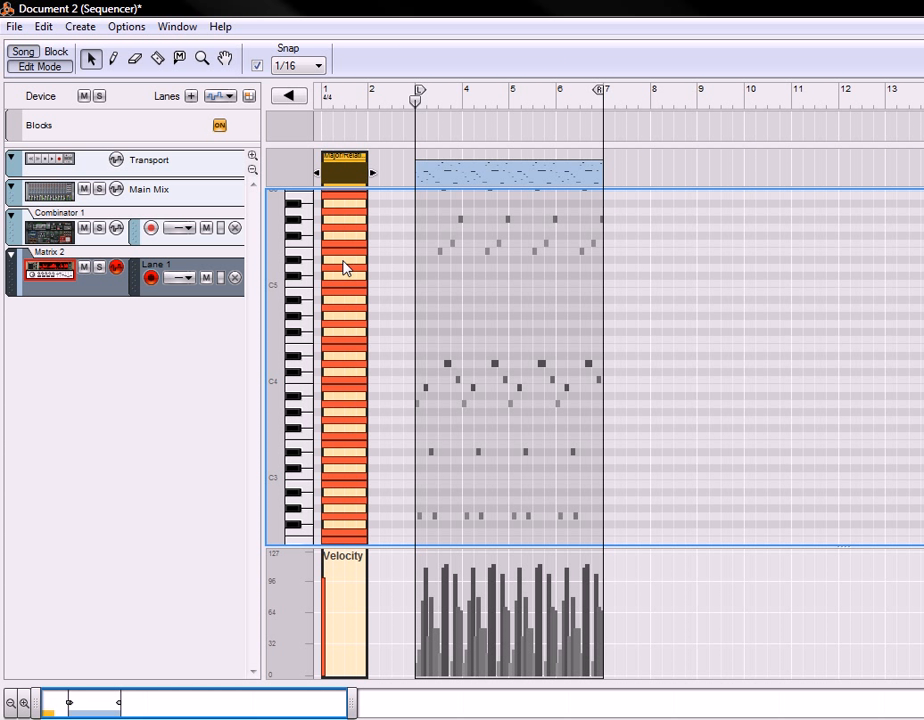
pyautogui.click(347, 264)
pyautogui.moveTo(373, 244); pyautogui.dragTo(623, 262)
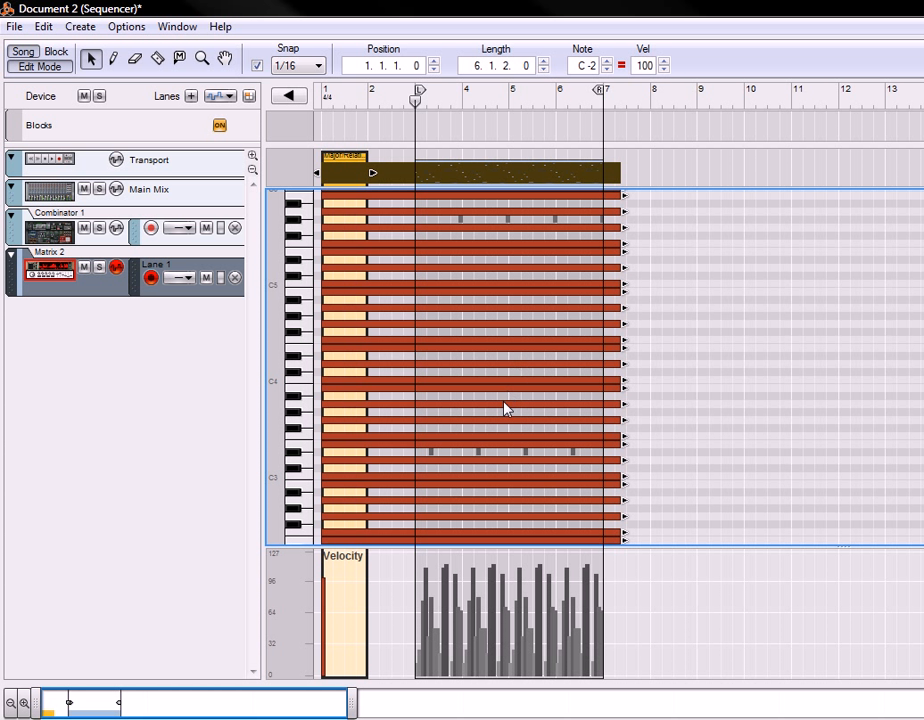
# In the pattern clip, lower the first three G#5 notes to G5 and the row of D#3 notes to D3.
pyautogui.doubleClick(462, 221)
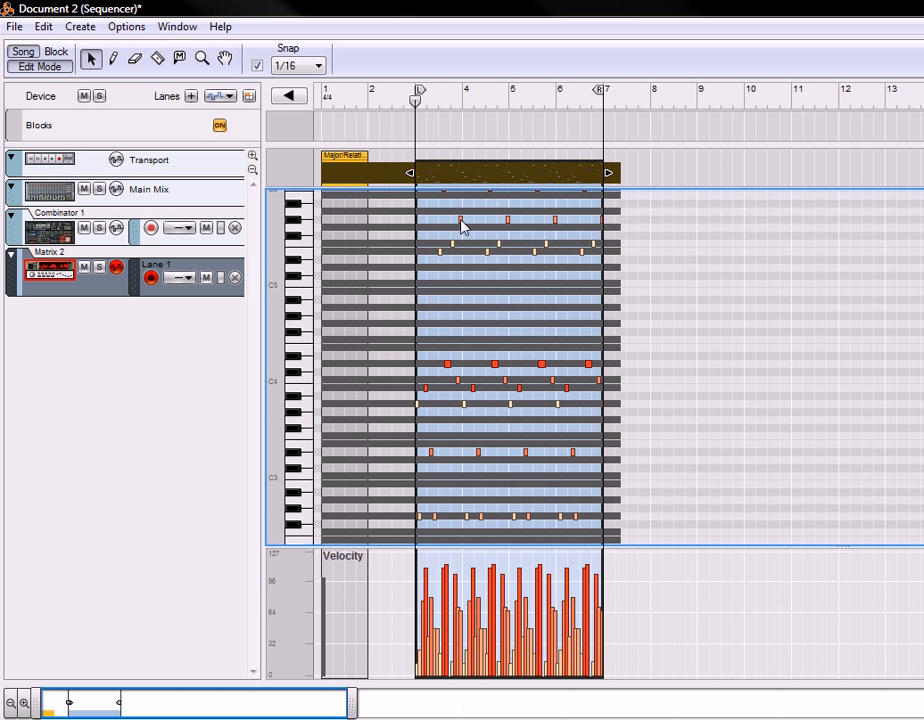
pyautogui.scroll(1, 460, 240)
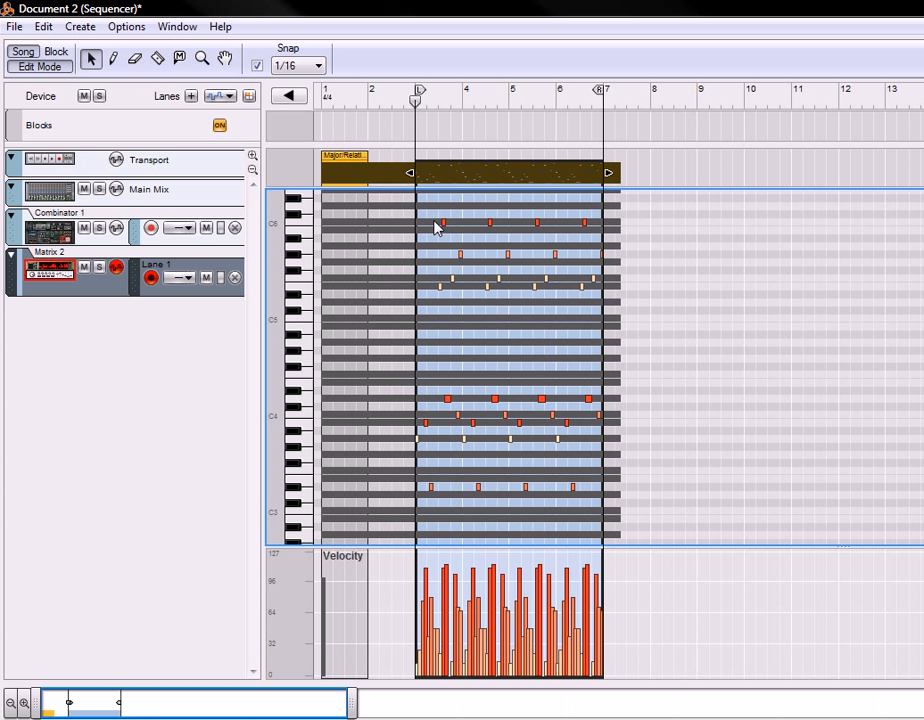
pyautogui.moveTo(450, 250); pyautogui.dragTo(577, 257)
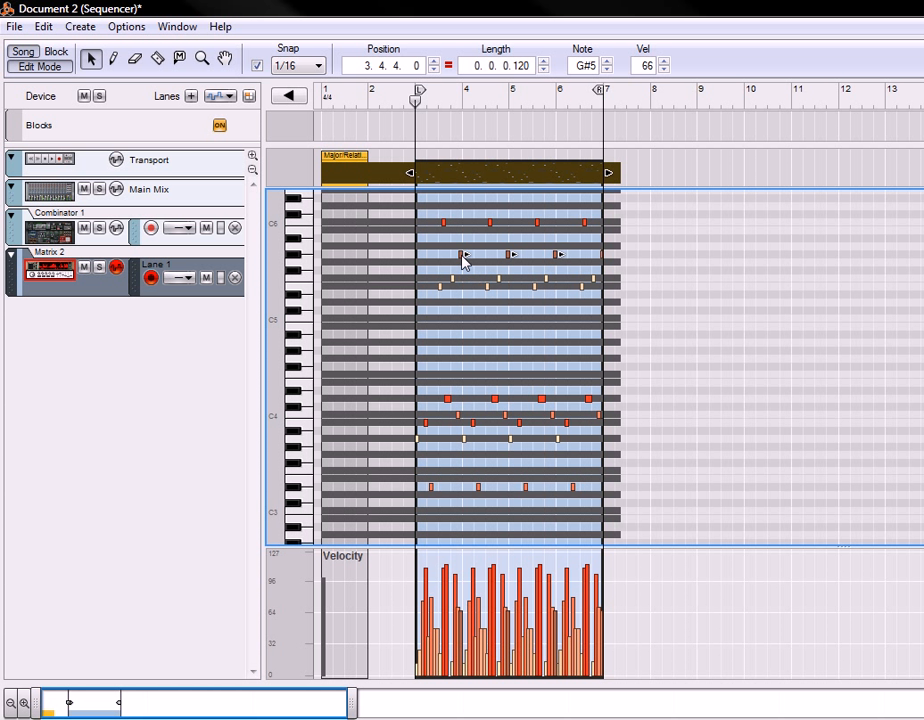
pyautogui.moveTo(461, 256); pyautogui.dragTo(462, 263)
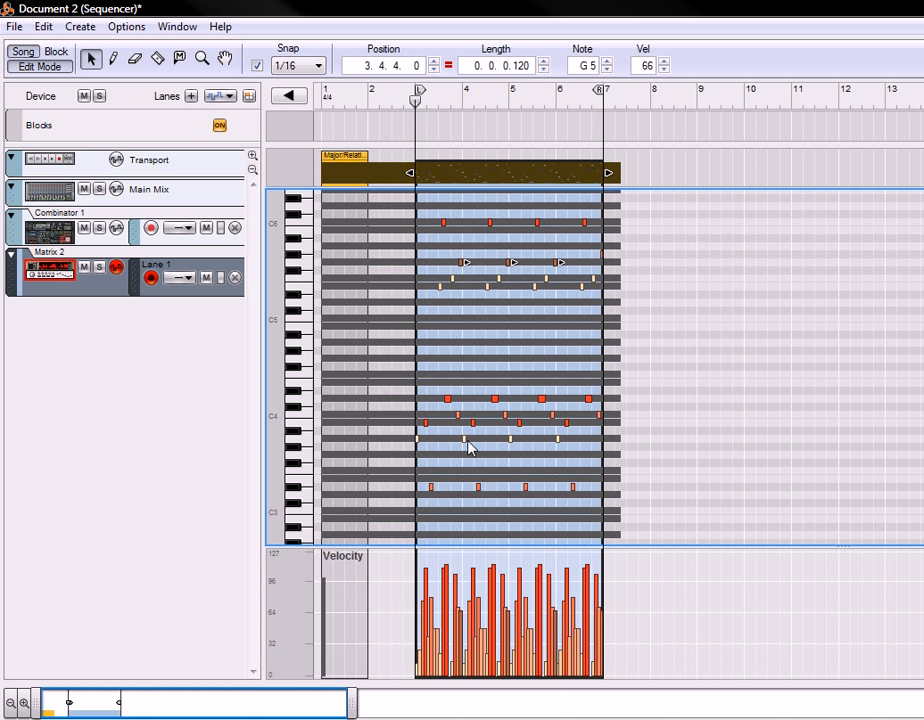
pyautogui.moveTo(421, 484); pyautogui.dragTo(577, 489)
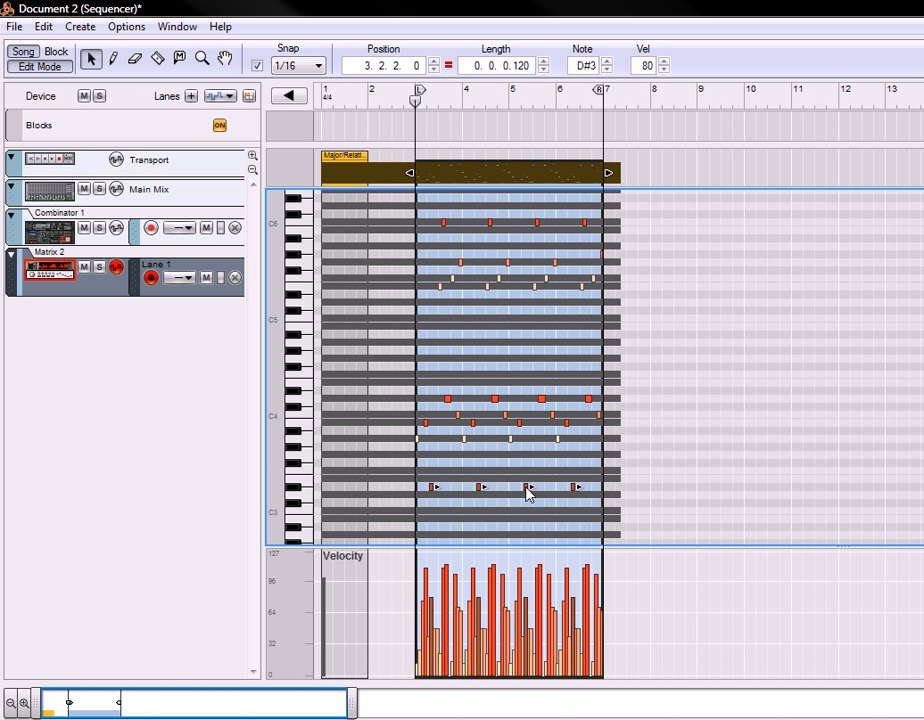
pyautogui.moveTo(526, 487); pyautogui.dragTo(527, 496)
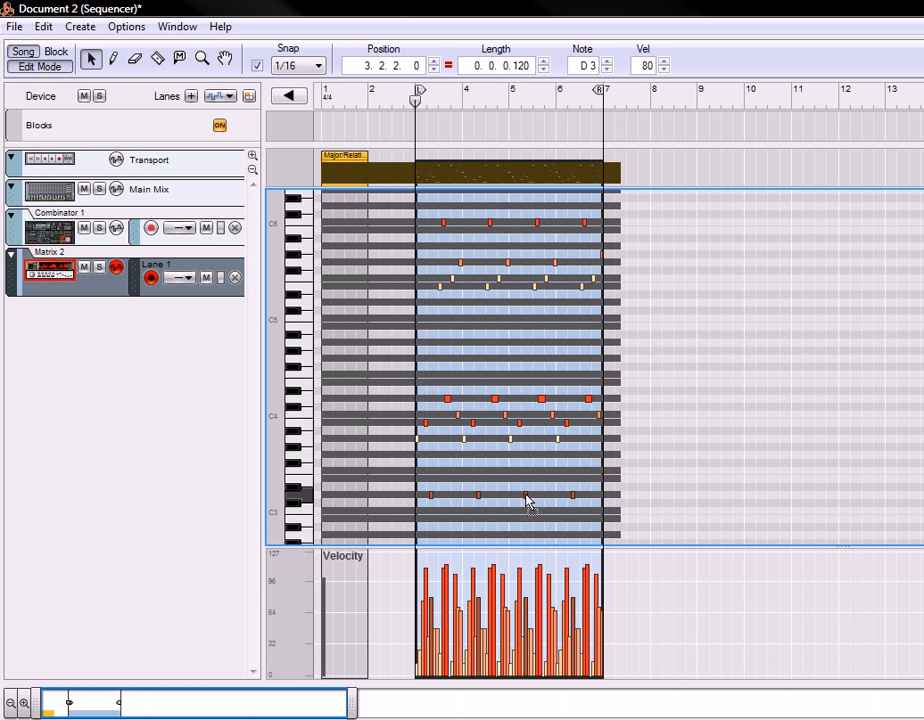
# Lower the row of off-scale G#1 notes in the pattern clip to G1.
pyautogui.scroll(-3, 520, 460)
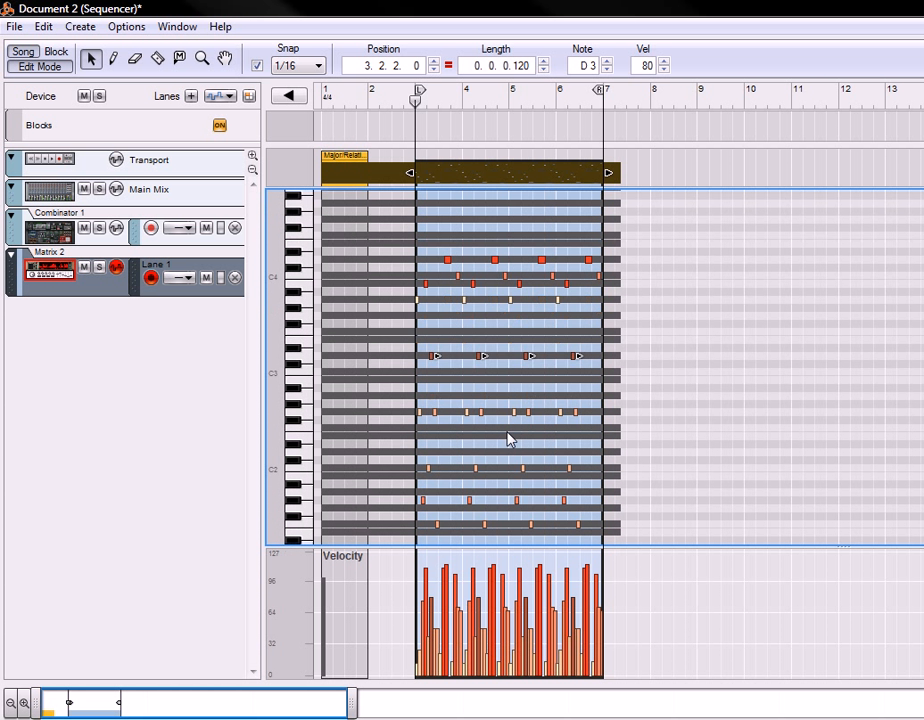
pyautogui.scroll(-2, 508, 438)
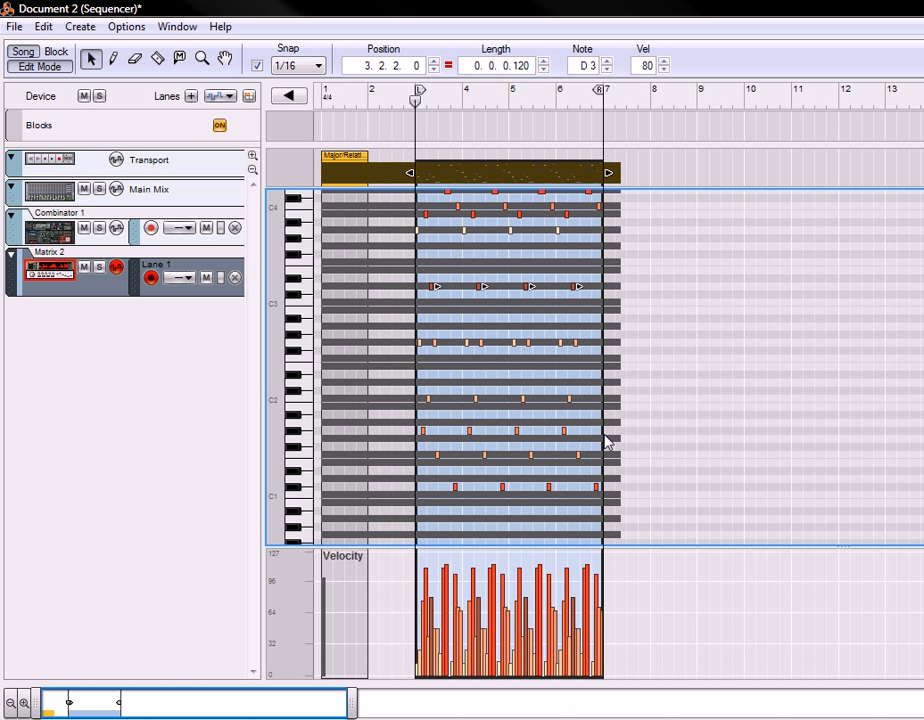
pyautogui.moveTo(583, 429); pyautogui.dragTo(419, 436)
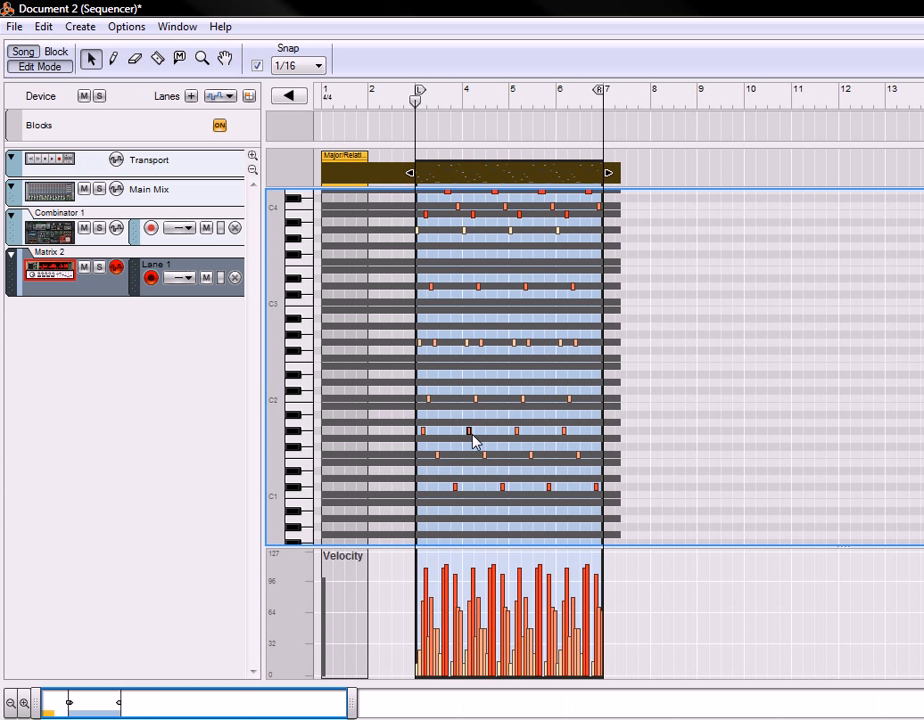
pyautogui.click(471, 432)
pyautogui.moveTo(420, 437); pyautogui.dragTo(519, 439)
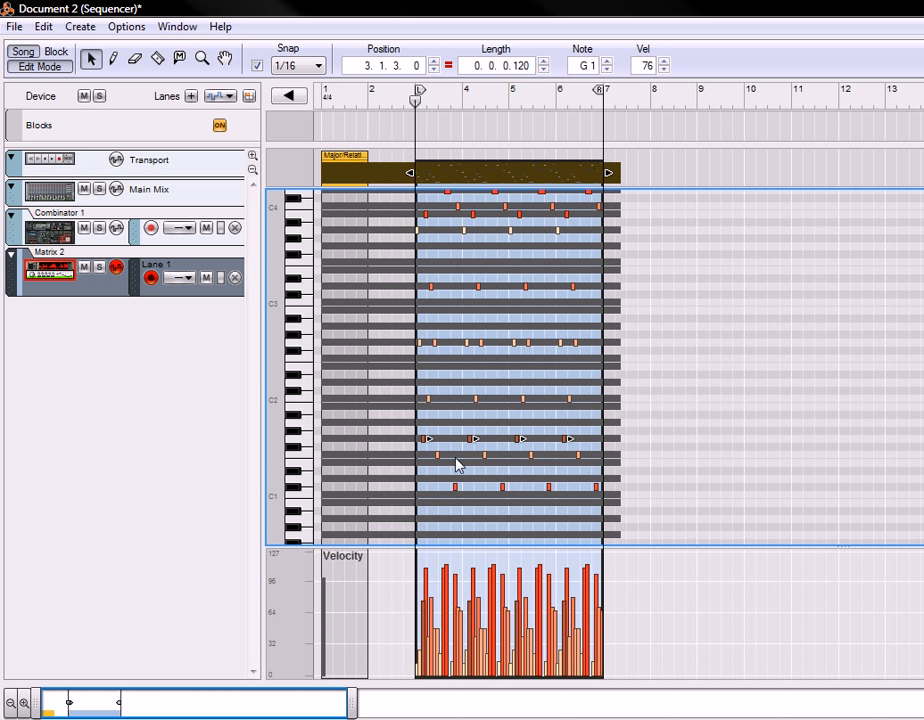
# Raise the first three C#1 notes to D1 and lower the last C#1 note to C1.
pyautogui.moveTo(447, 480); pyautogui.dragTo(569, 489)
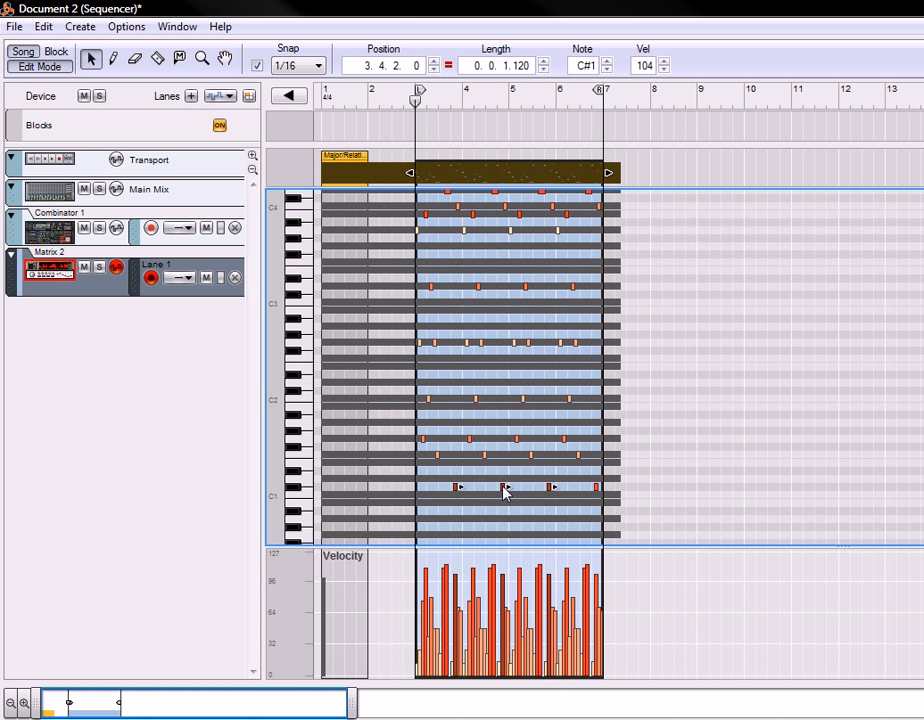
pyautogui.moveTo(504, 488); pyautogui.dragTo(505, 482)
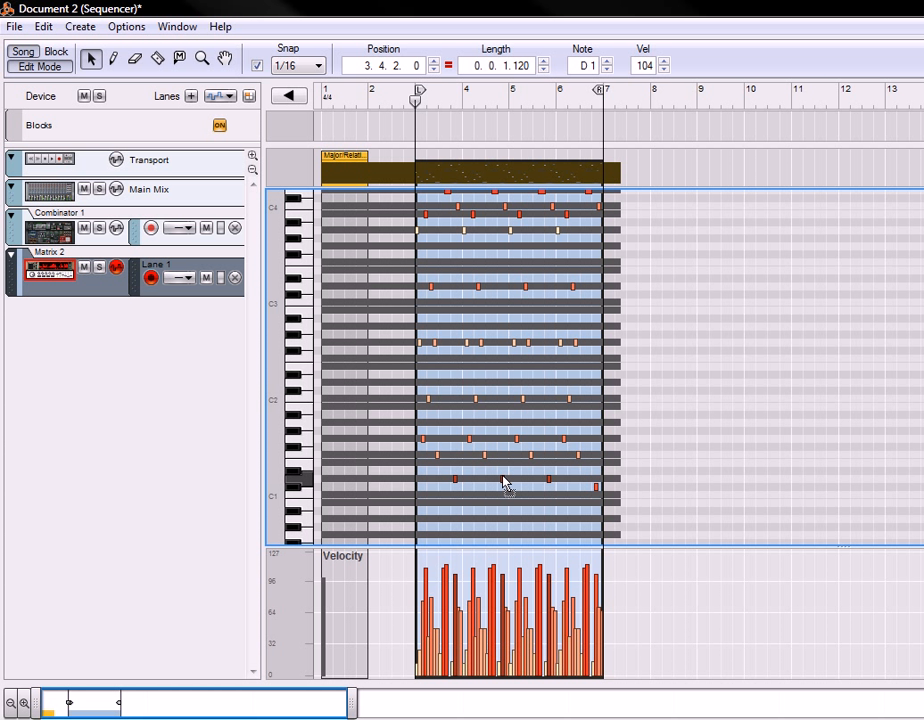
pyautogui.click(597, 489)
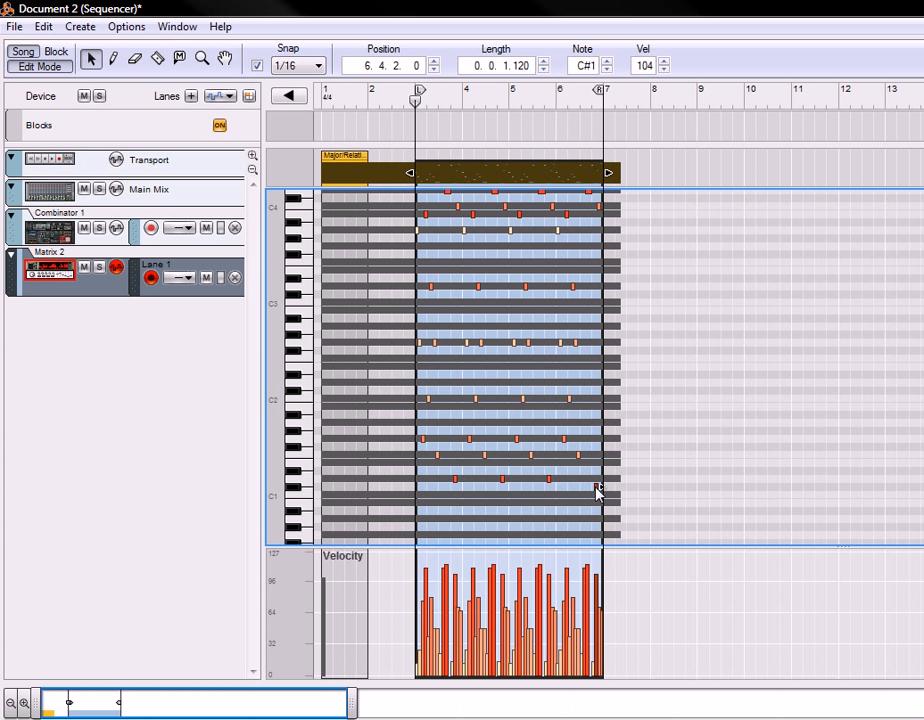
pyautogui.moveTo(597, 491); pyautogui.dragTo(597, 500)
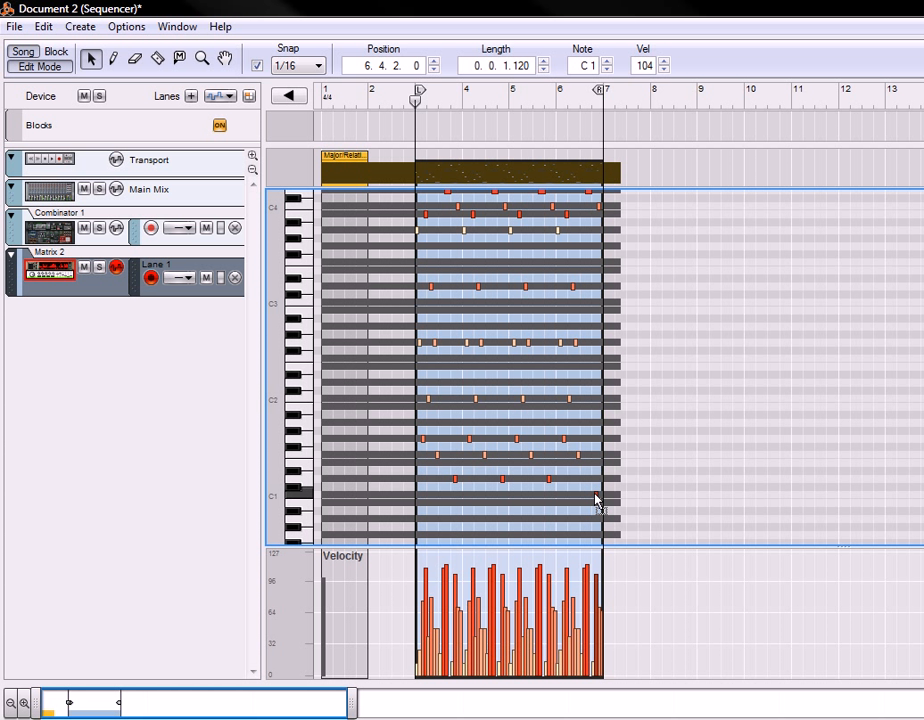
# Check the rest of the pattern against the scale map and delete the Major/Relative clip.
pyautogui.scroll(-3, 503, 375)
pyautogui.scroll(5, 503, 372)
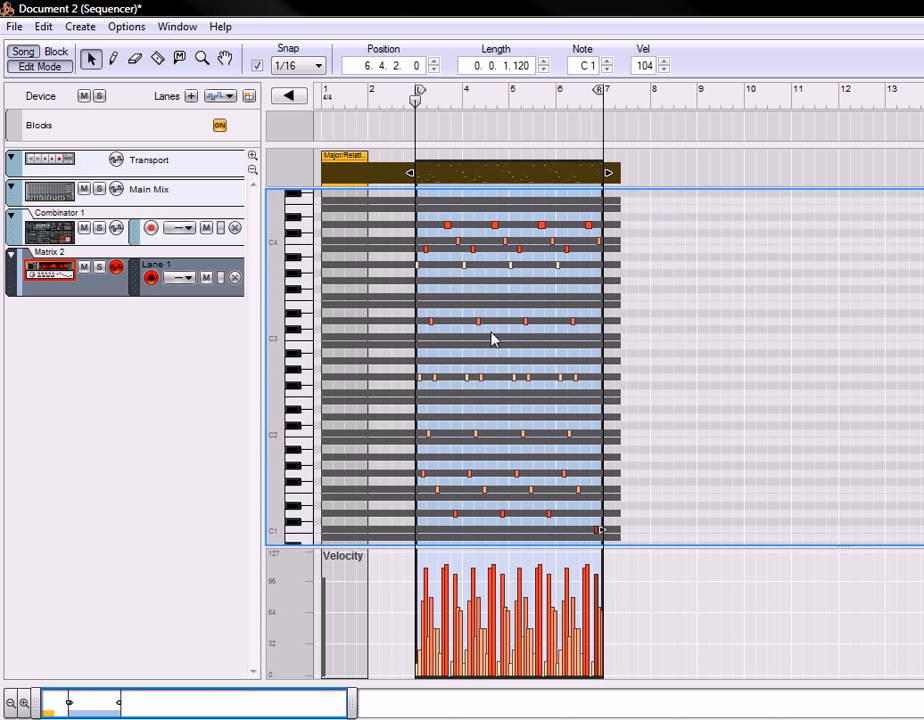
pyautogui.scroll(18, 490, 342)
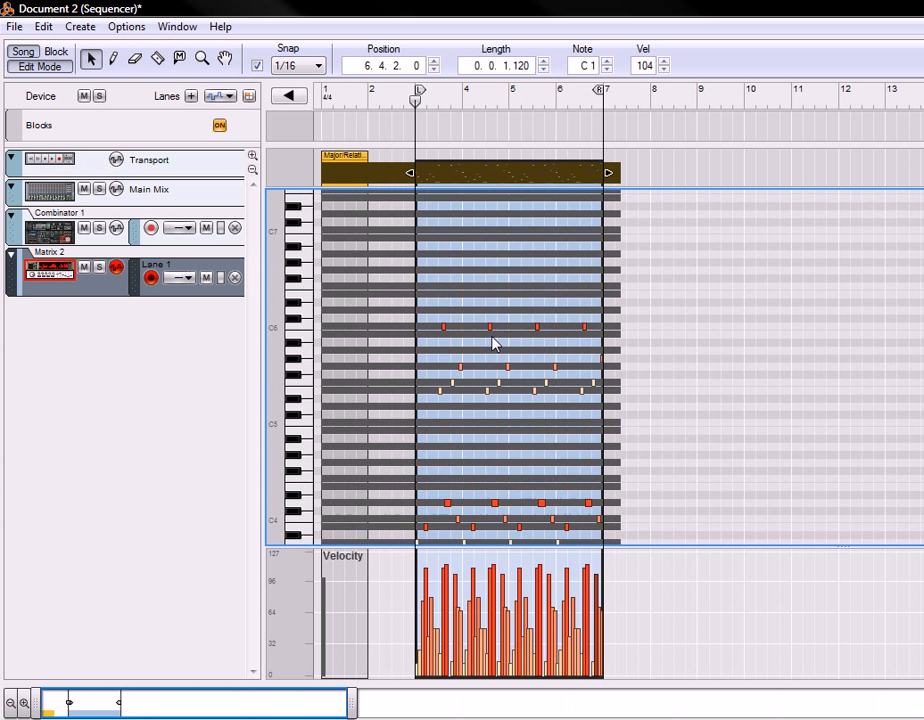
pyautogui.scroll(1, 490, 345)
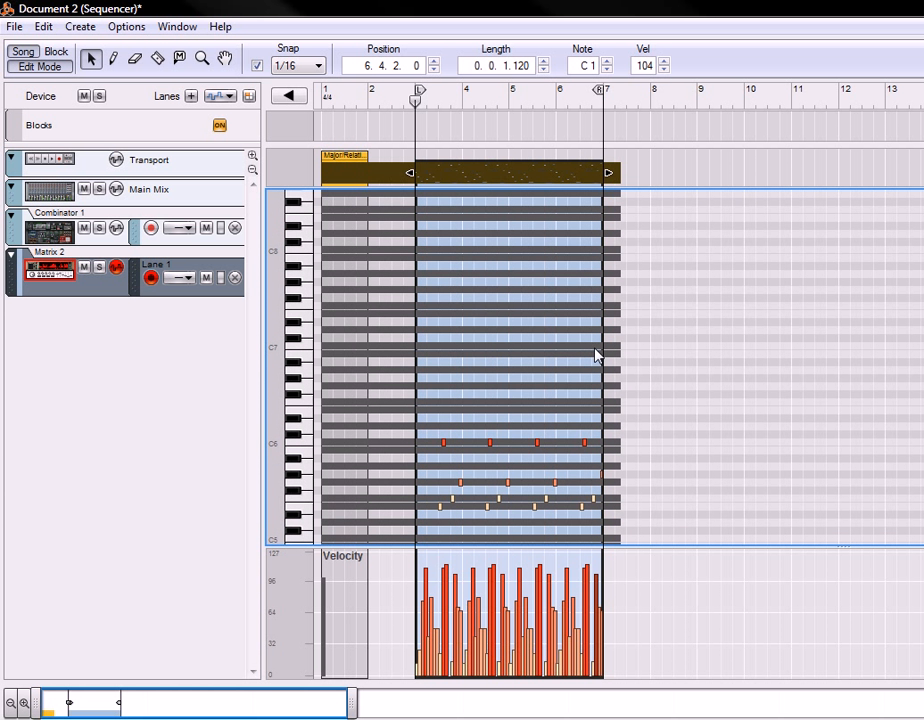
pyautogui.click(346, 168)
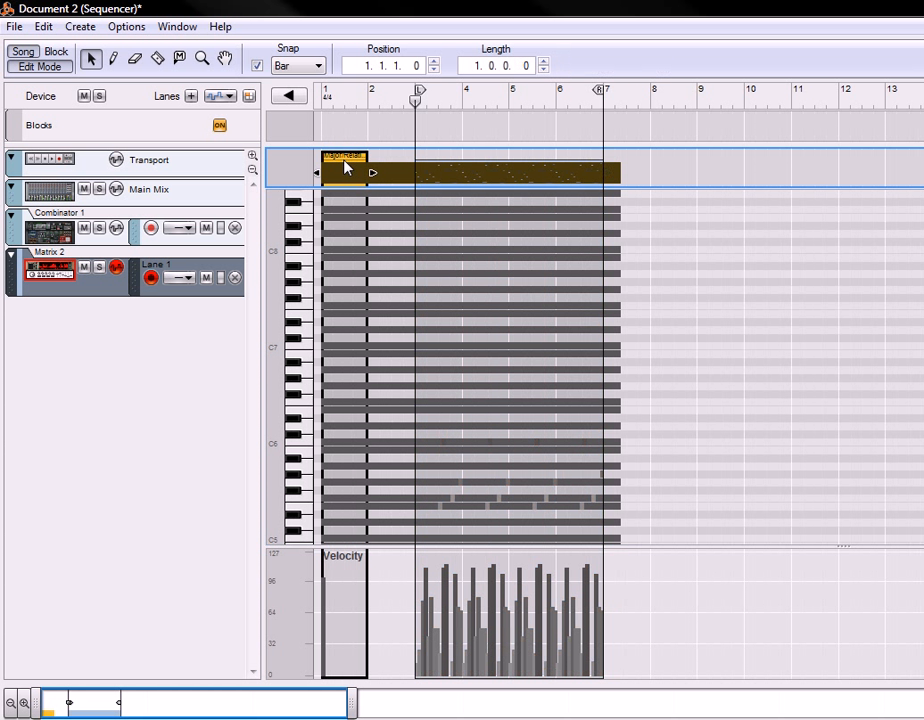
pyautogui.press('Delete')
pyautogui.scroll(-8, 543, 241)
pyautogui.scroll(-2, 556, 258)
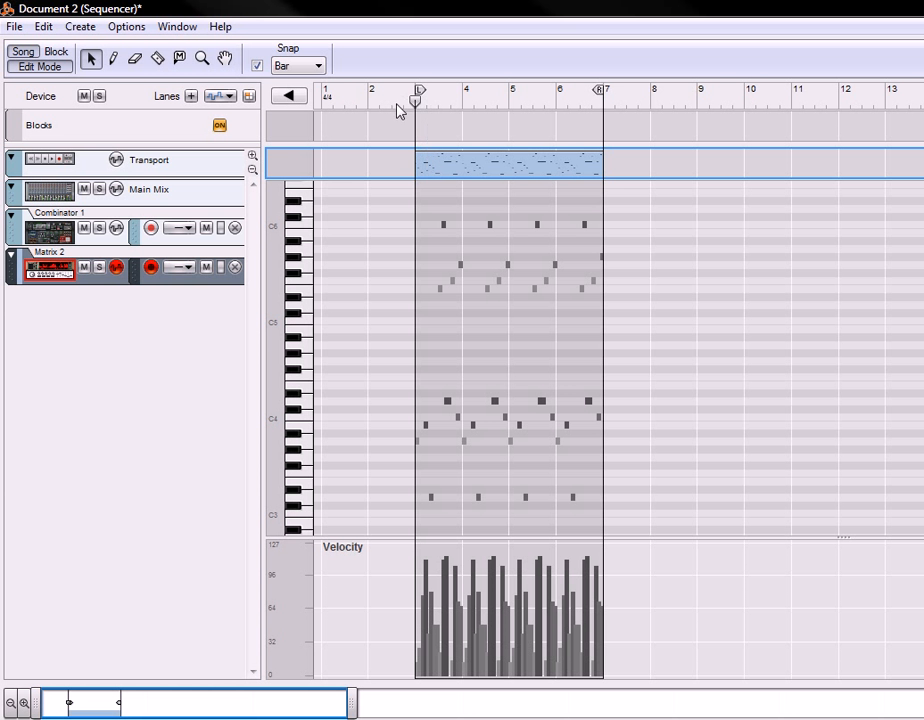
# Check Matrix 2 in the rack and audition the edited clip from its sequencer track.
pyautogui.click(290, 718)
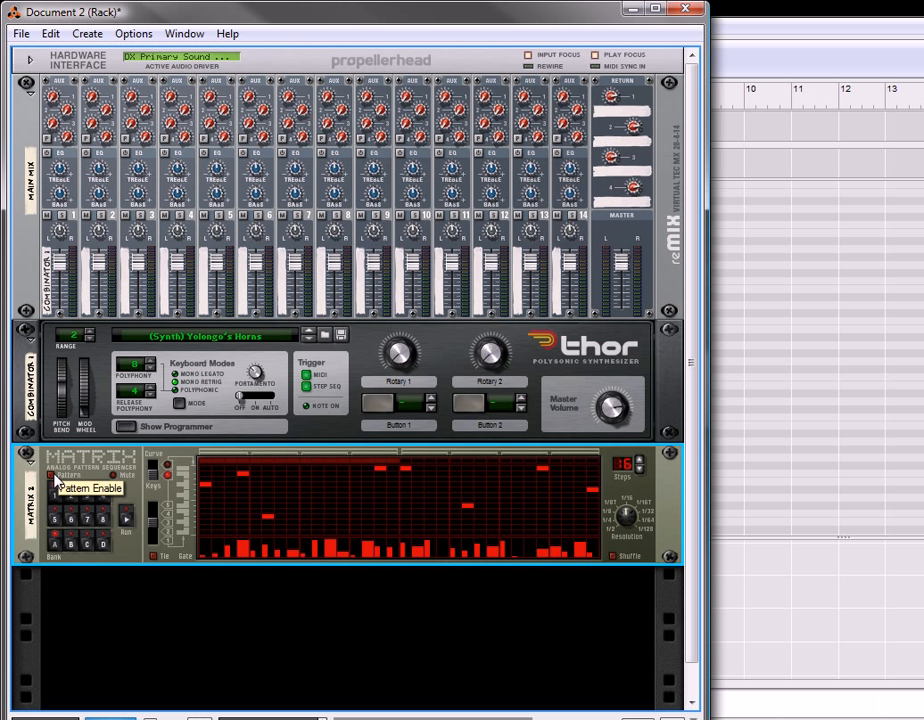
pyautogui.click(817, 440)
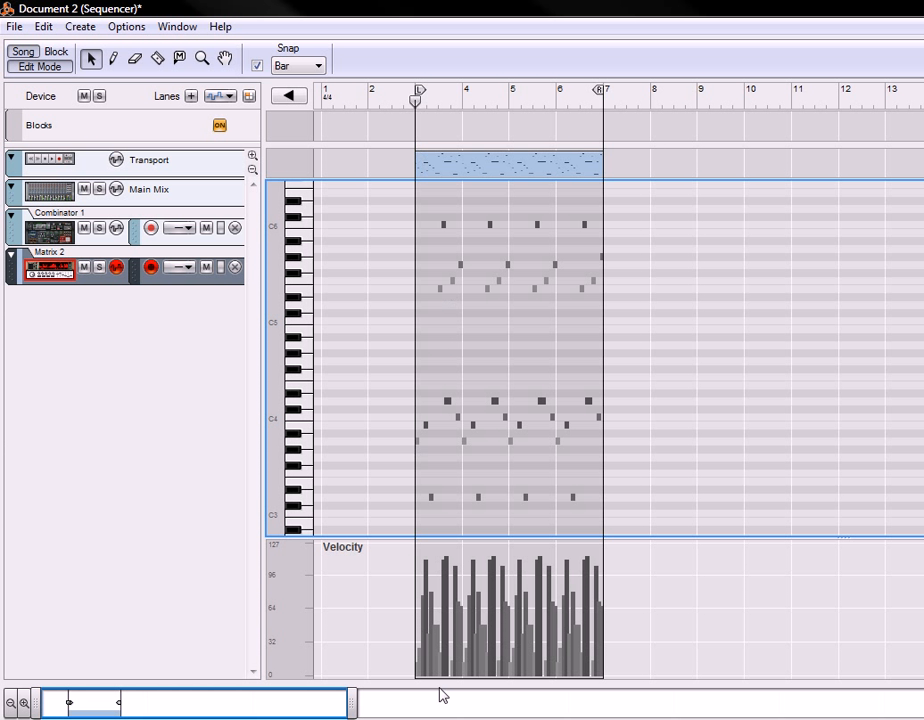
pyautogui.press('space')
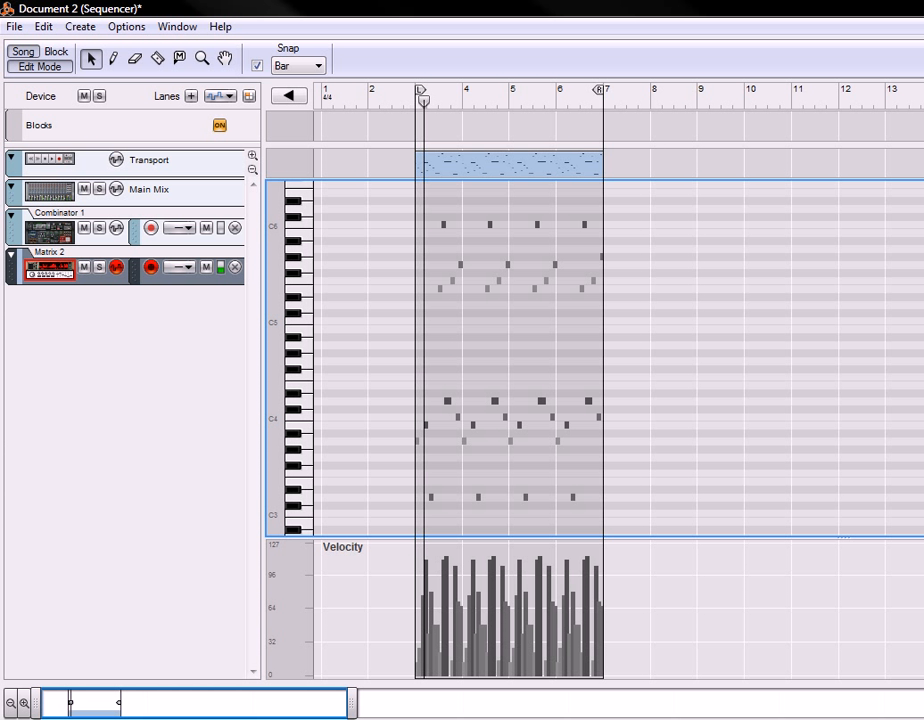
pyautogui.press('space')
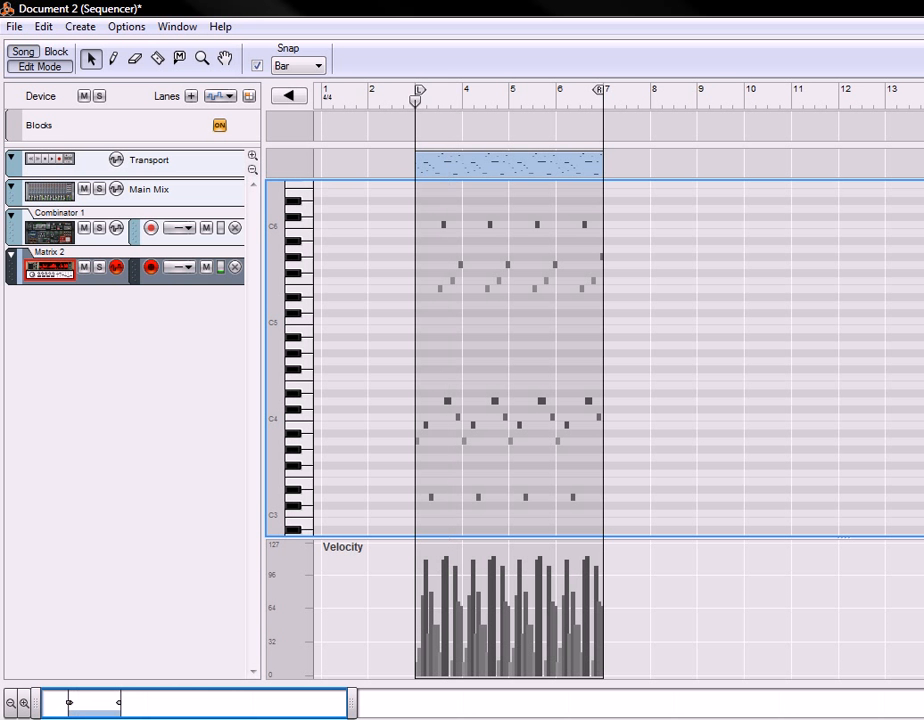
pyautogui.hotkey('alt', 'Tab')
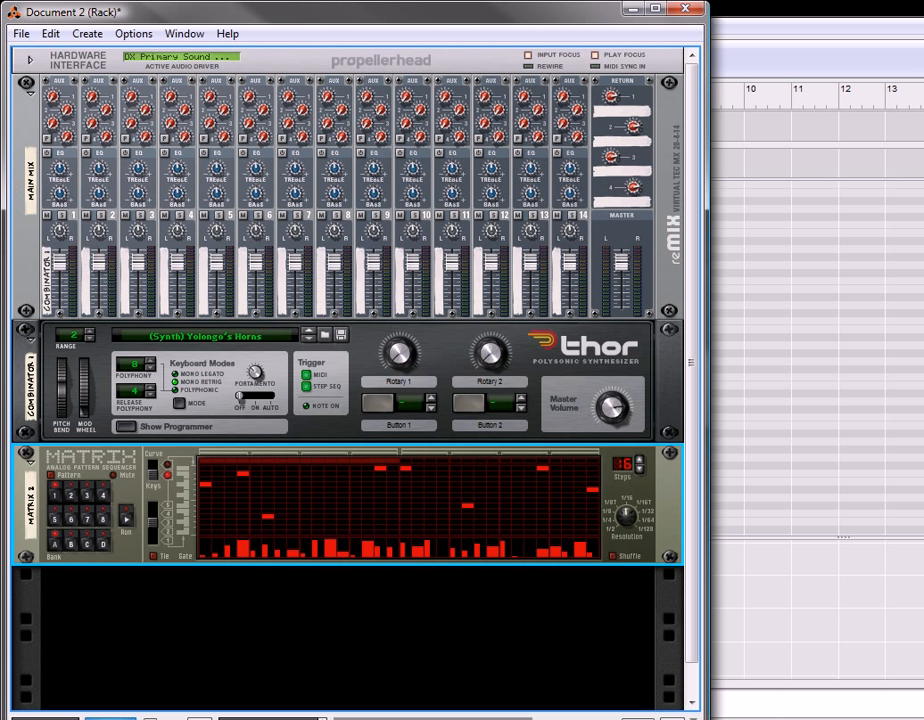
pyautogui.hotkey('alt', 'Tab')
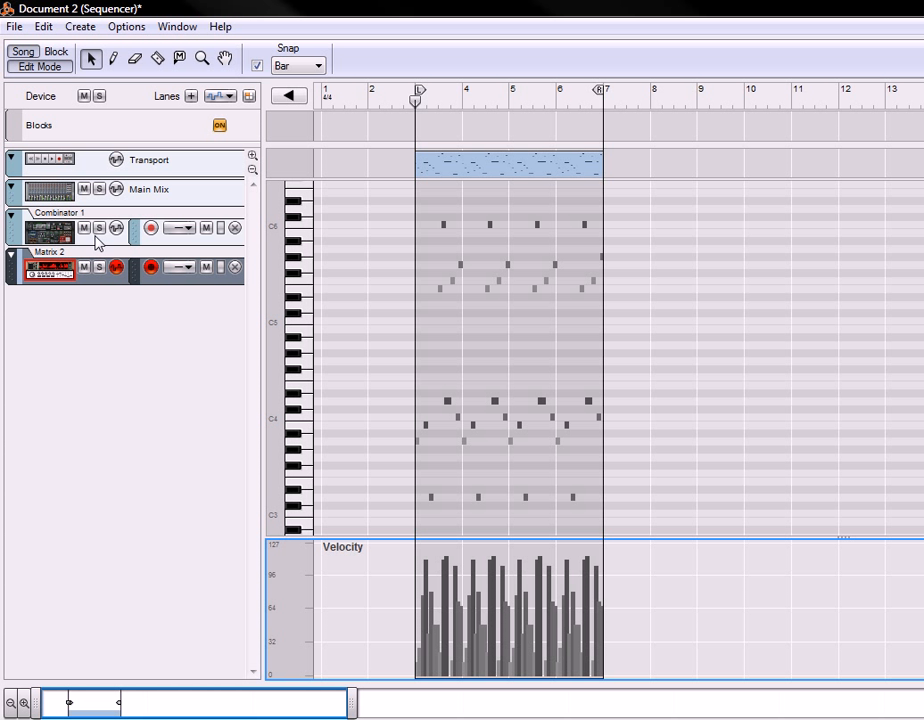
# Leave note editing, move the pattern clip to the Combinator 1 track at bar 3, and play it.
pyautogui.click(29, 66)
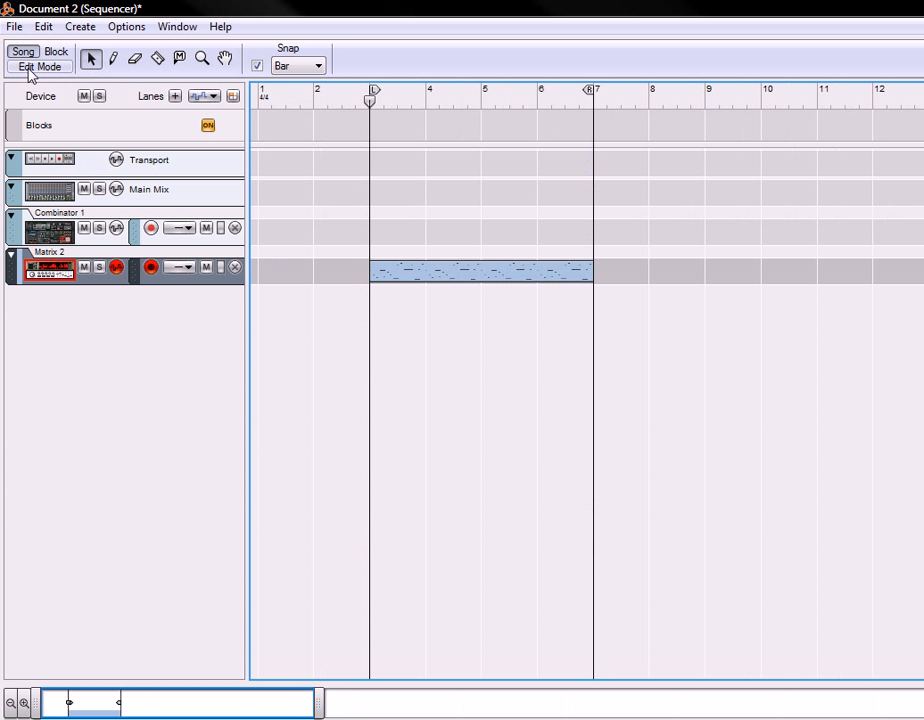
pyautogui.moveTo(405, 279); pyautogui.dragTo(402, 228)
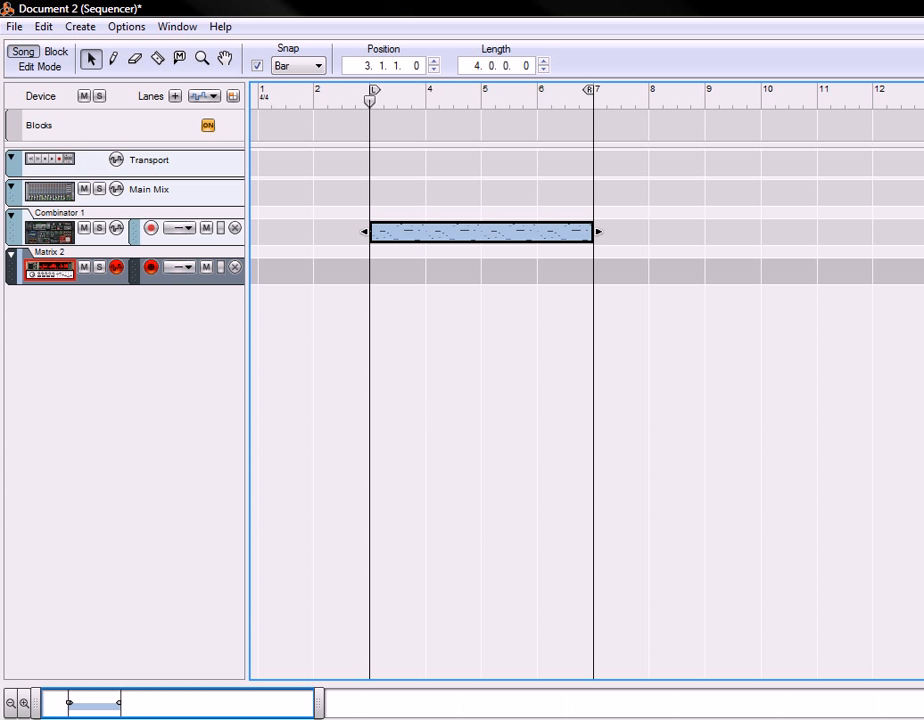
pyautogui.press('space')
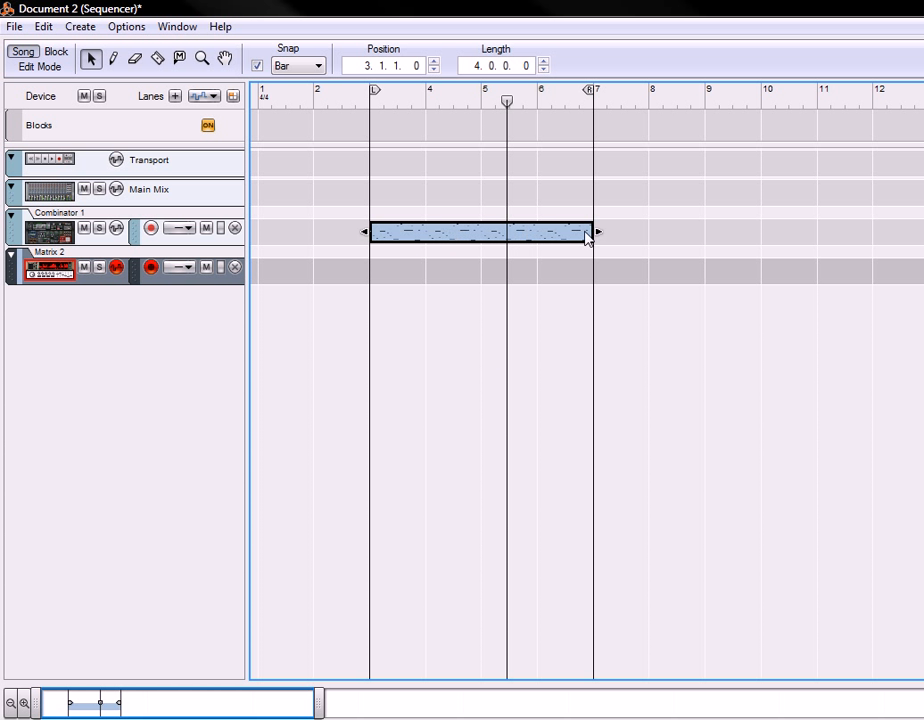
# Move the pattern clip on the Combinator 1 track to bar 10.
pyautogui.moveTo(493, 237); pyautogui.dragTo(857, 247)
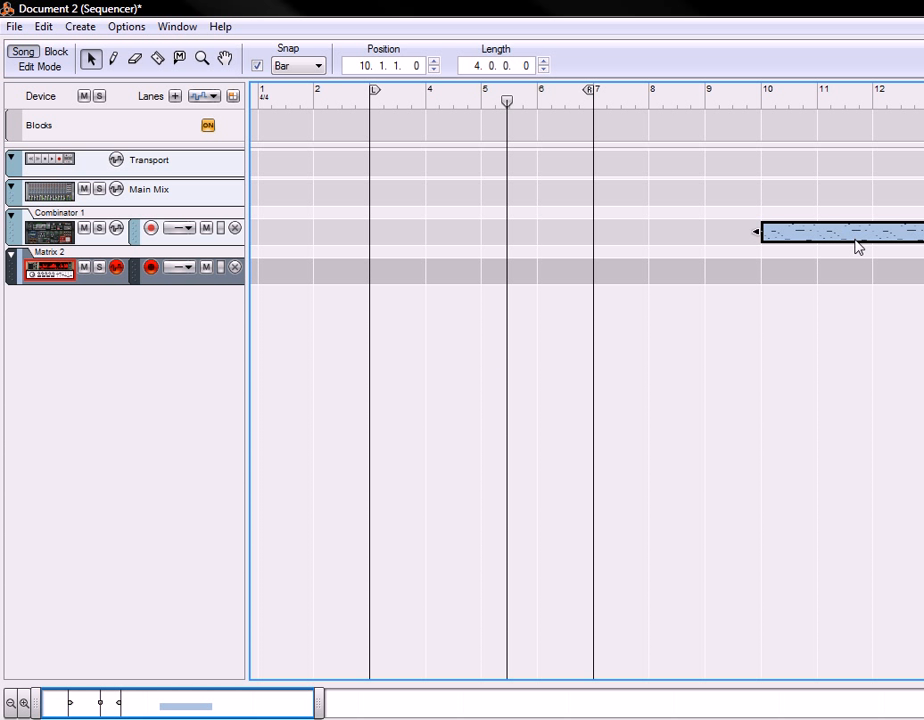
pyautogui.click(761, 718)
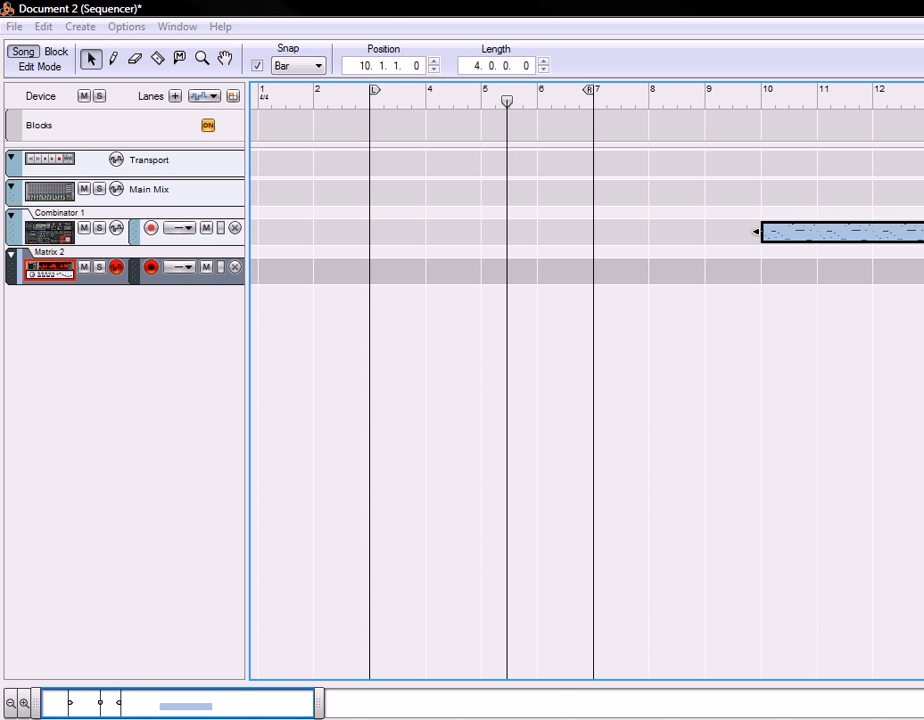
pyautogui.click(685, 10)
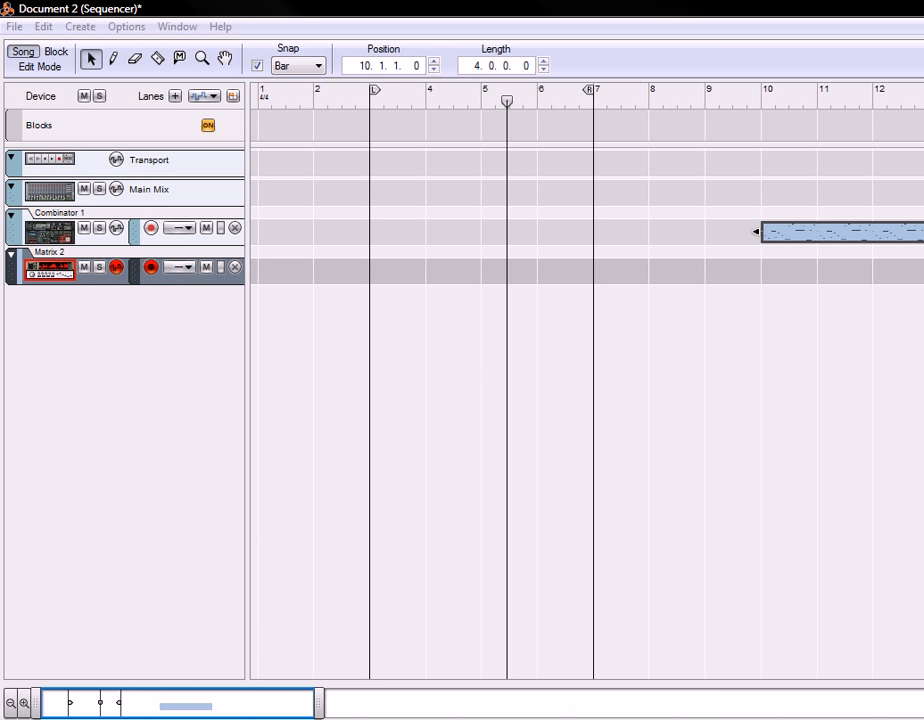
# Open Major.rns from the Chords On Scales, By Scale folder of The Theory ReFill.
pyautogui.click(700, 718)
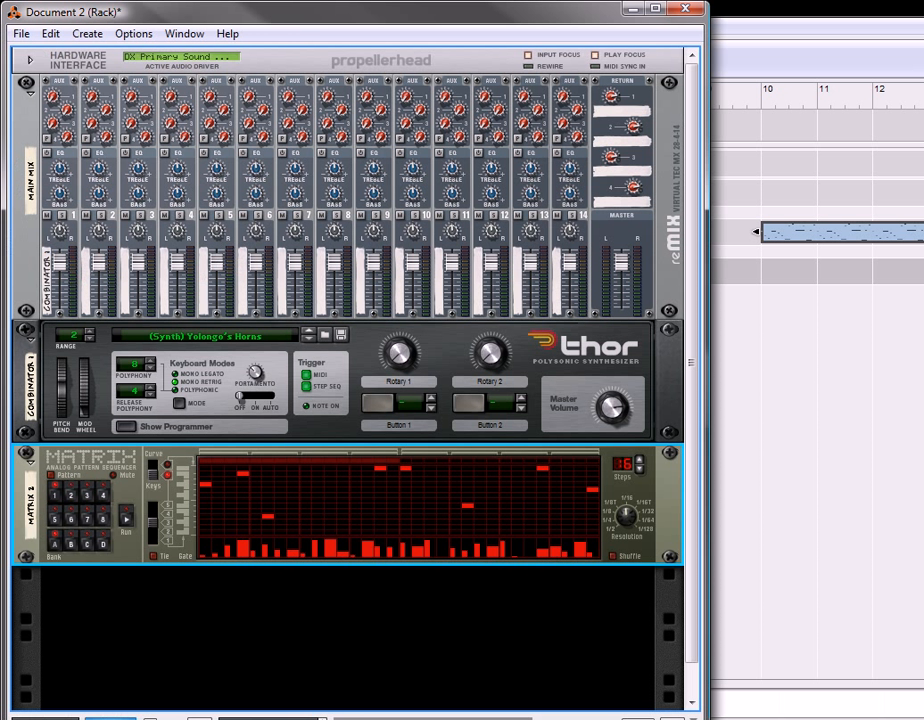
pyautogui.click(20, 34)
pyautogui.click(49, 86)
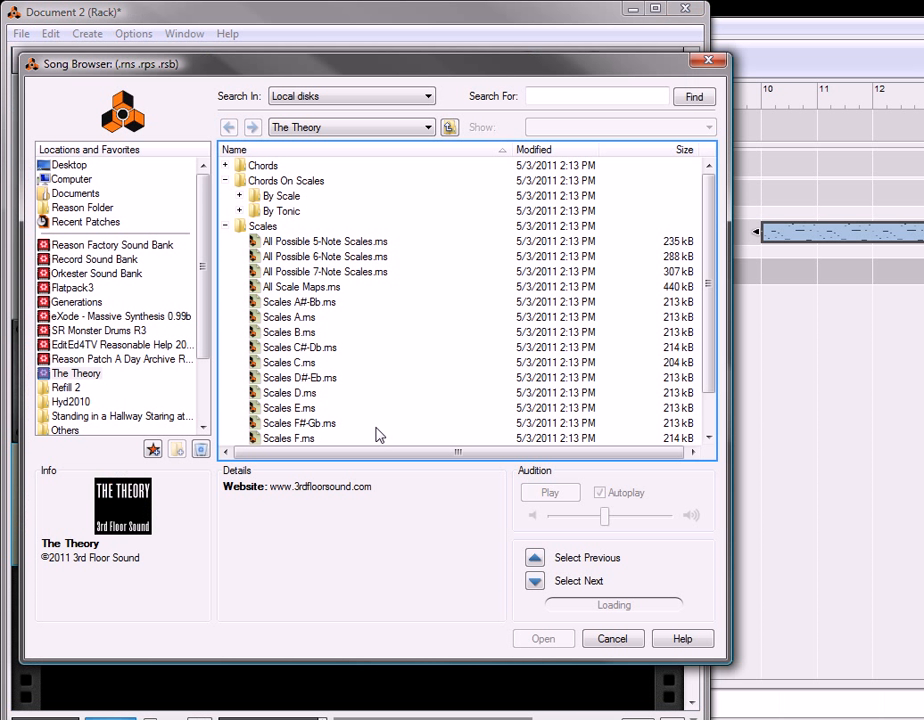
pyautogui.click(225, 226)
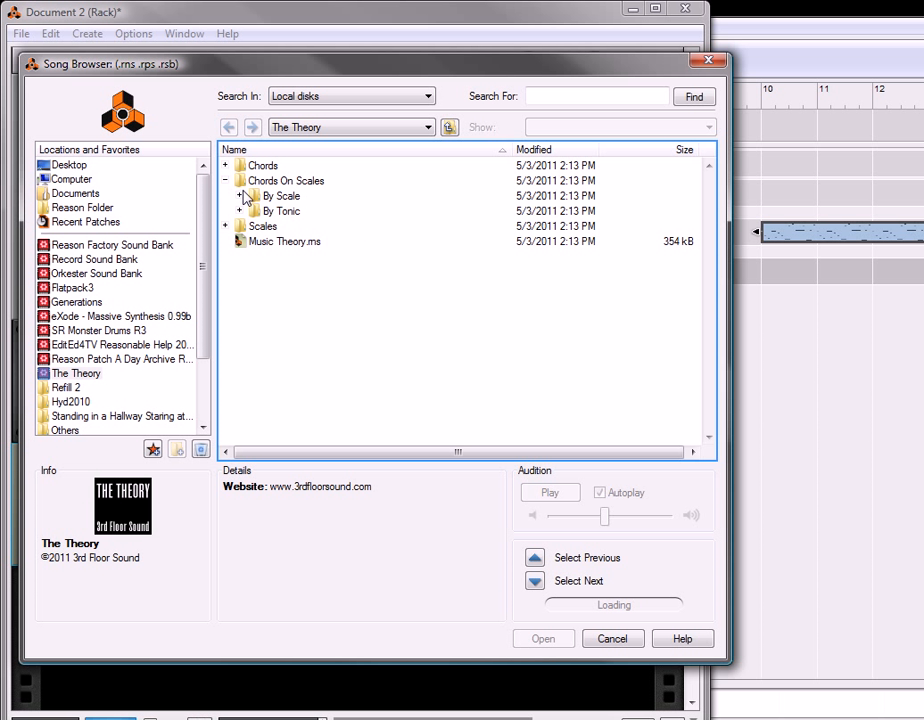
pyautogui.click(243, 198)
pyautogui.scroll(-2, 300, 305)
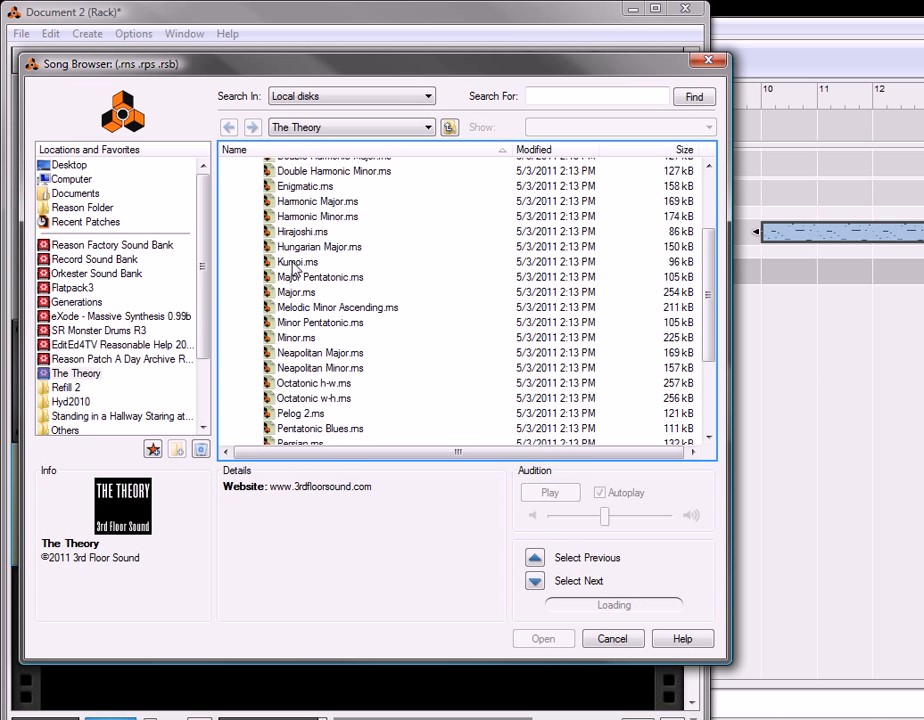
pyautogui.scroll(-1, 316, 330)
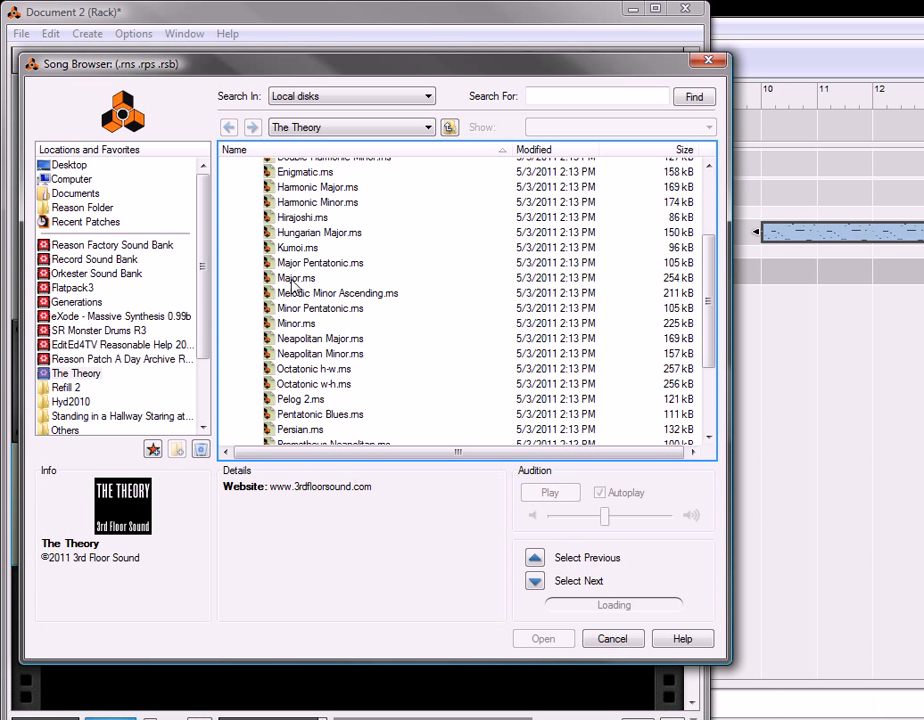
pyautogui.click(294, 279)
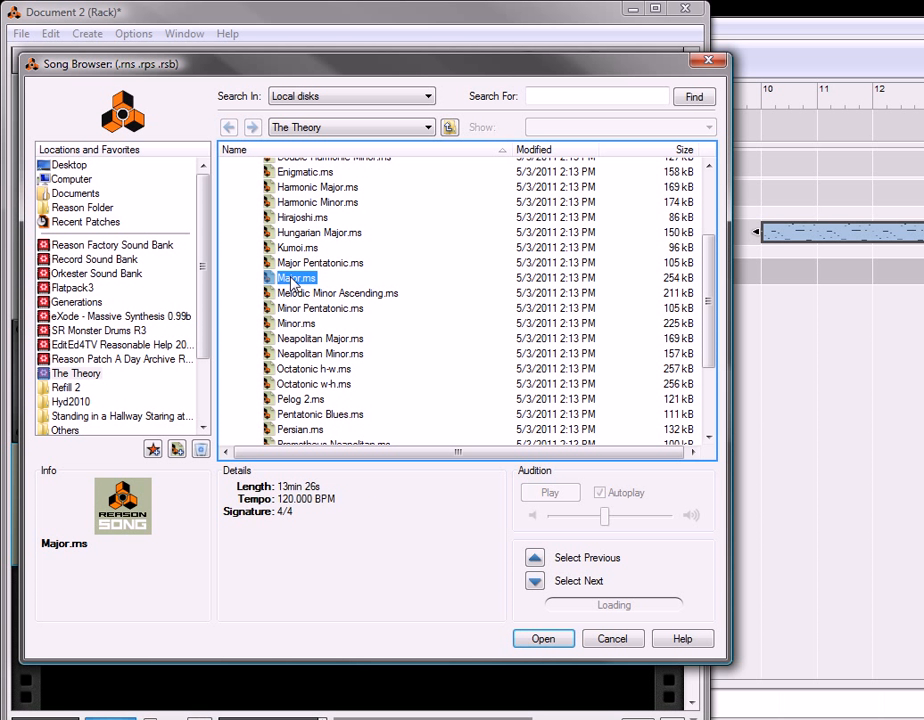
pyautogui.doubleClick(291, 280)
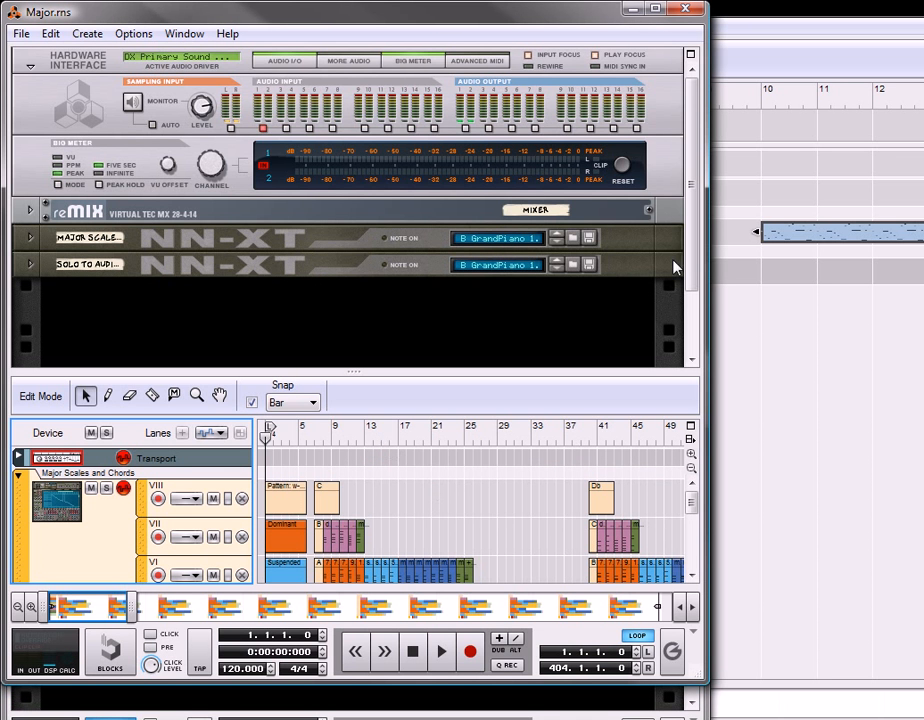
# Detach Major.rns's sequencer into its own window and focus on the C scale section starting at bar 7.
pyautogui.click(690, 427)
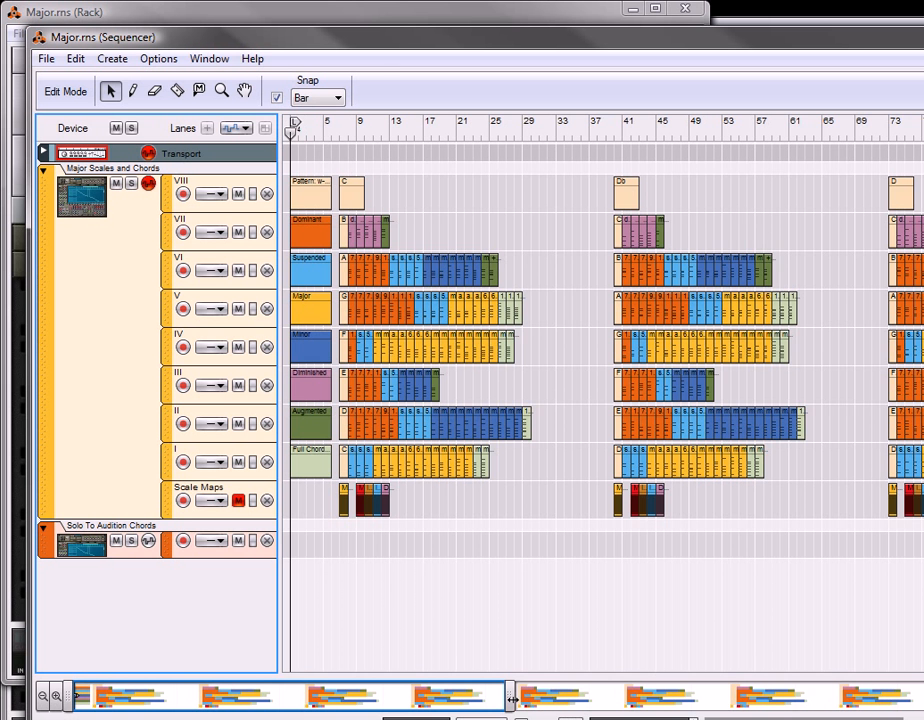
pyautogui.moveTo(486, 697); pyautogui.dragTo(230, 696)
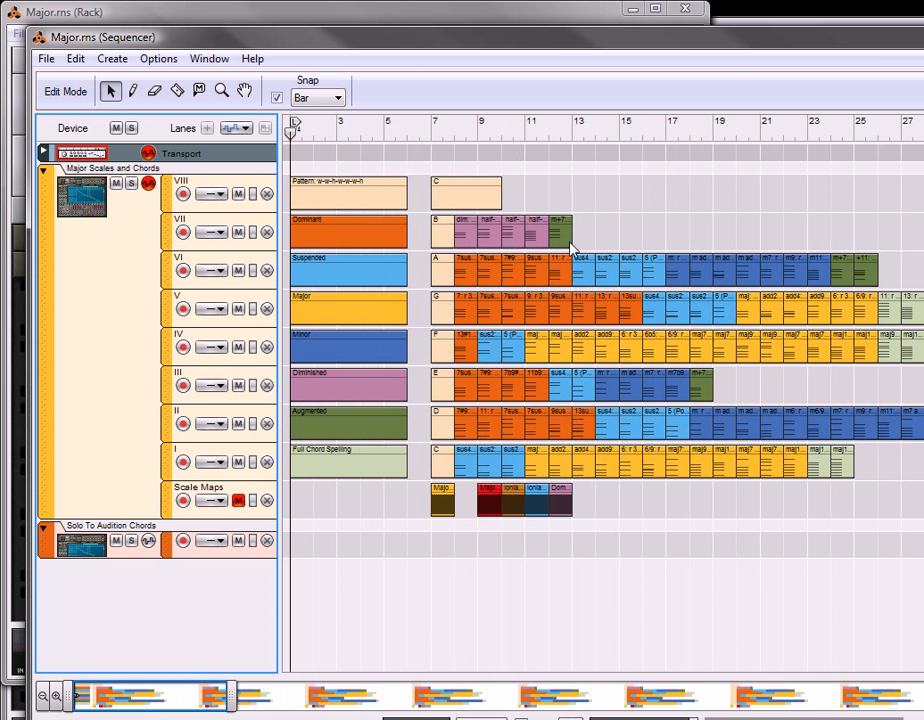
pyautogui.click(443, 200)
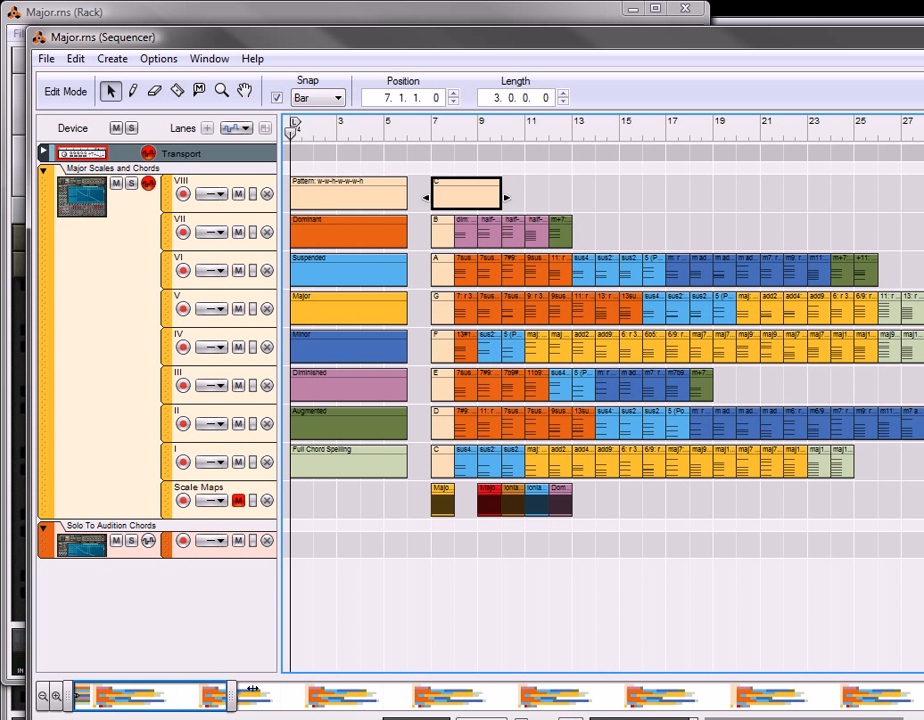
pyautogui.moveTo(199, 697); pyautogui.dragTo(144, 680)
# Pick out the basic maj chord clips of C, F and G on lanes I, IV and V.
pyautogui.click(540, 476)
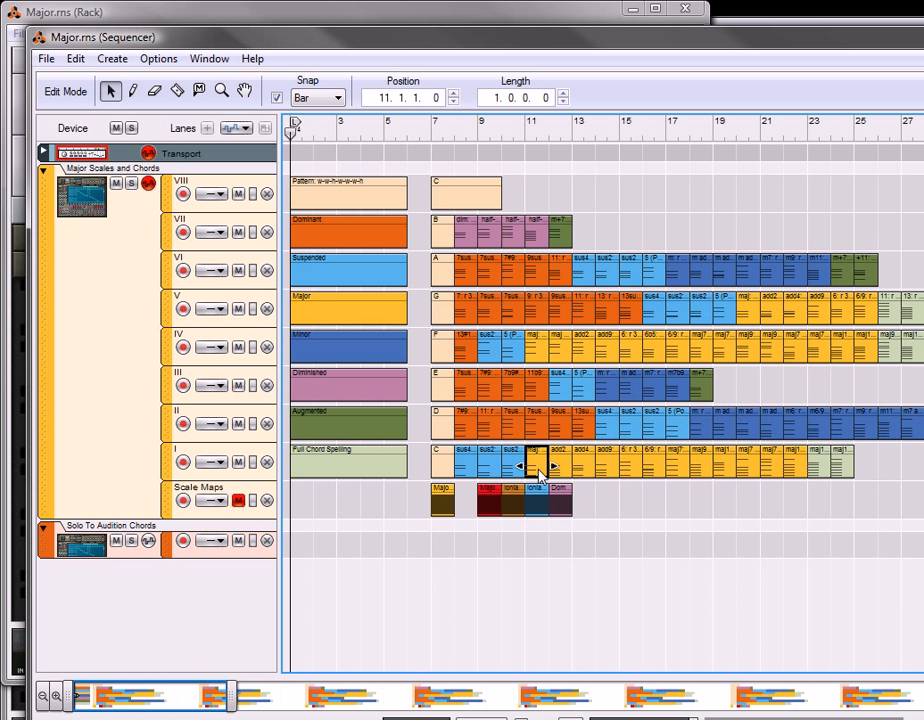
pyautogui.keyDown('shift'); pyautogui.click(540, 350); pyautogui.keyUp('shift')
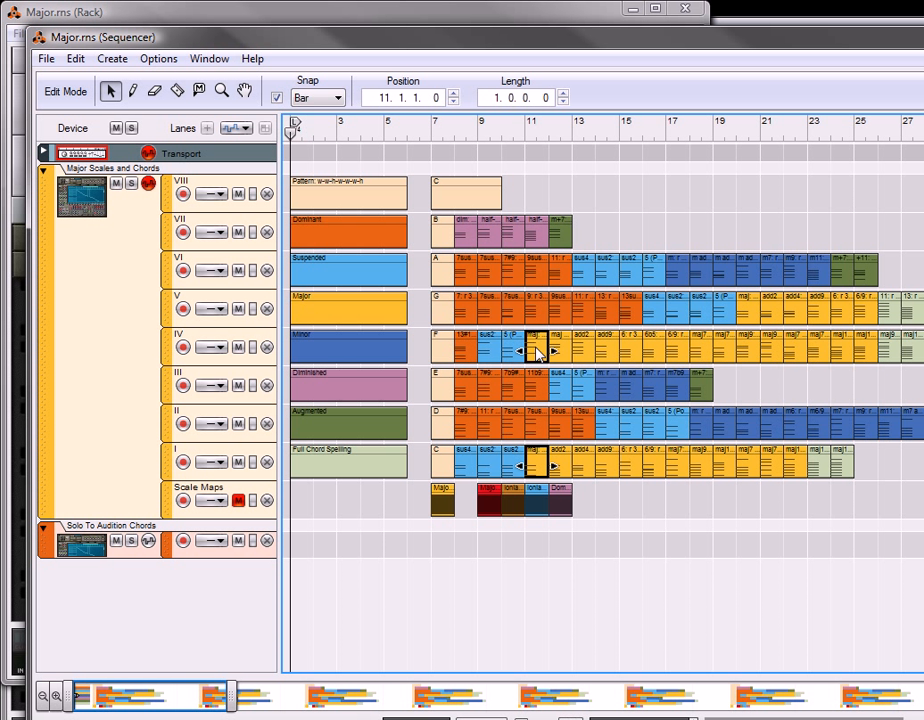
pyautogui.keyDown('shift'); pyautogui.click(753, 313); pyautogui.keyUp('shift')
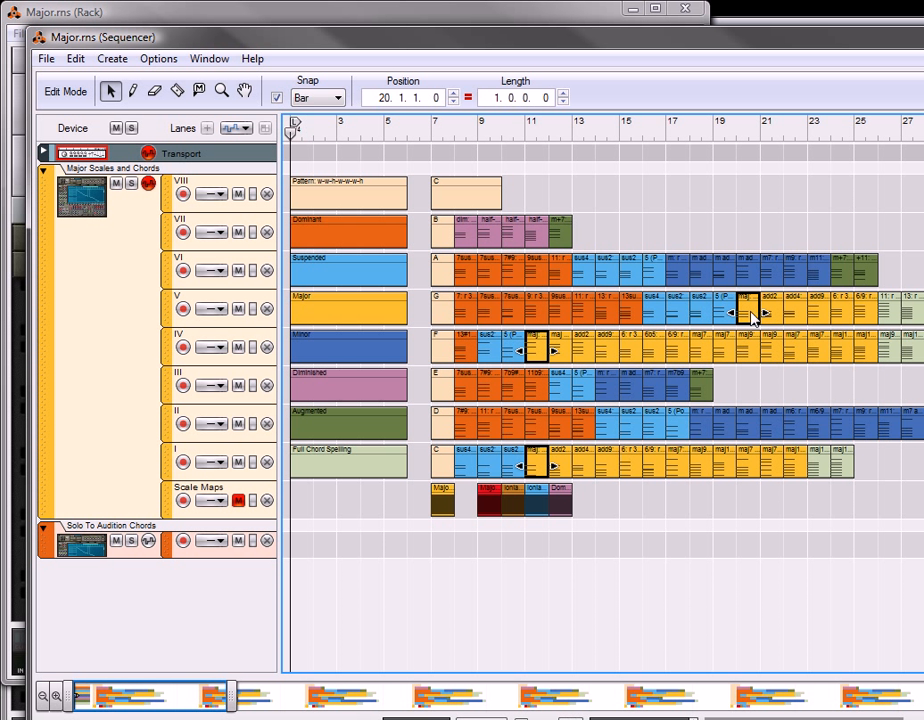
pyautogui.click(738, 389)
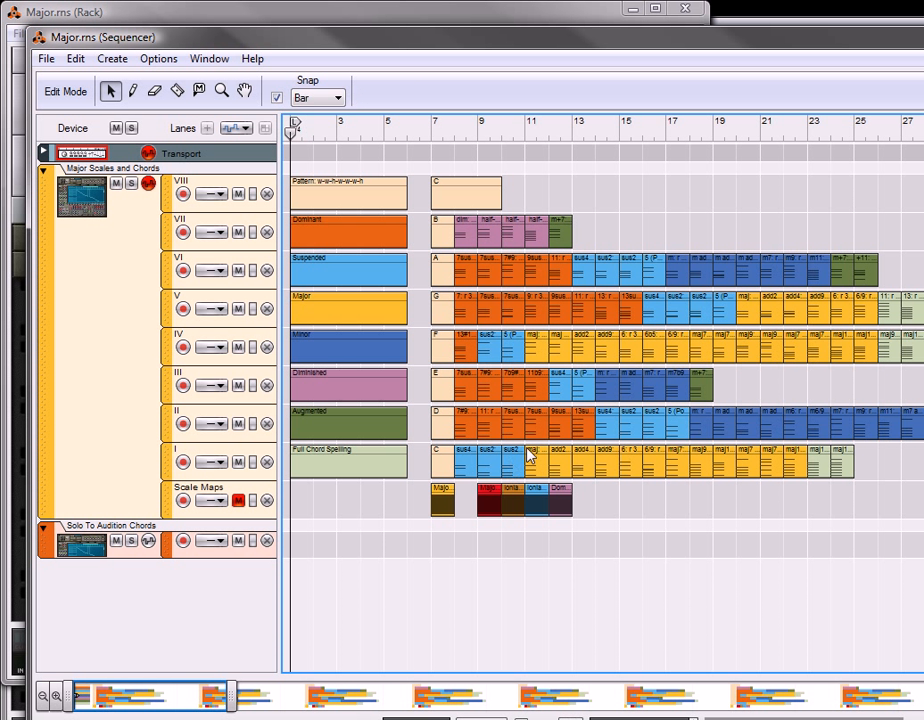
# Copy the C, F and G maj chord clips to bars 7, 8 and 9 of the Solo To Audition Chords track.
pyautogui.click(536, 470)
pyautogui.moveTo(540, 470); pyautogui.dragTo(444, 559)
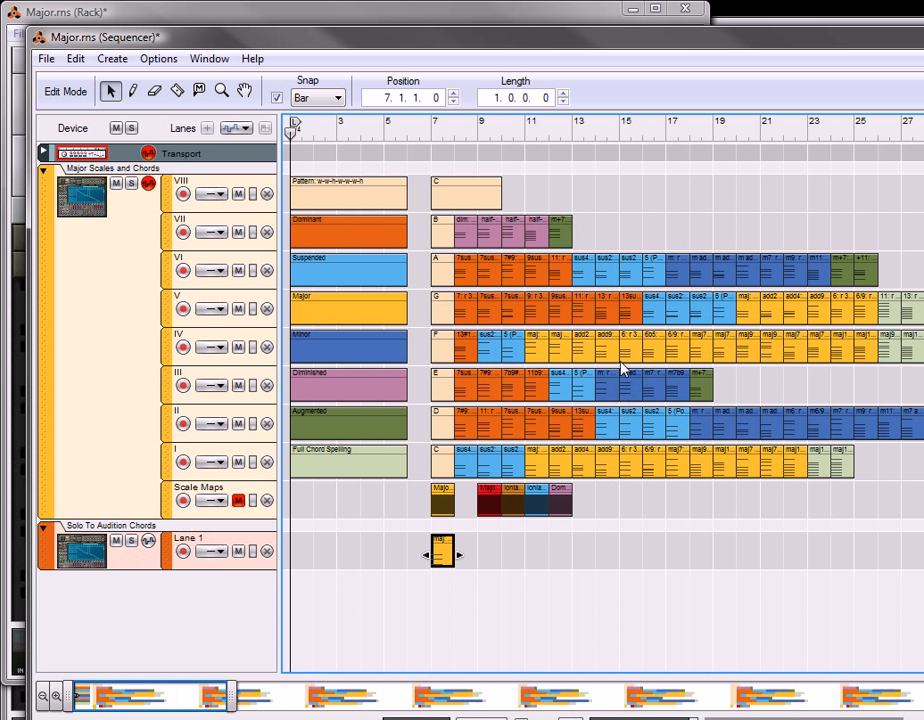
pyautogui.click(540, 357)
pyautogui.moveTo(540, 357); pyautogui.dragTo(487, 575)
pyautogui.click(745, 310)
pyautogui.moveTo(745, 310); pyautogui.dragTo(486, 561)
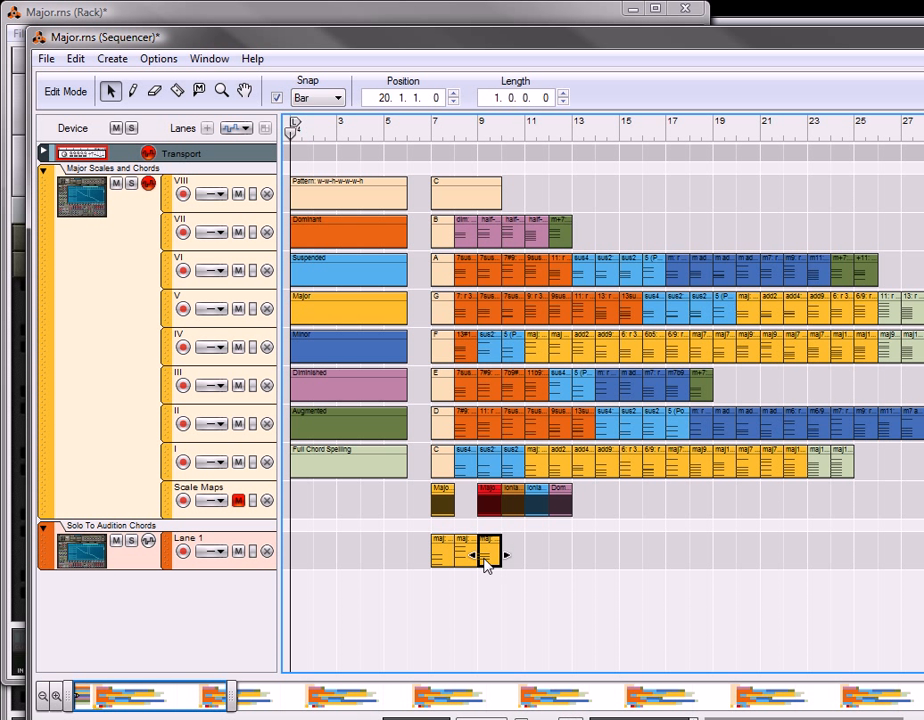
# Solo the Solo To Audition Chords track and play its chord clips from bar 7.
pyautogui.click(131, 541)
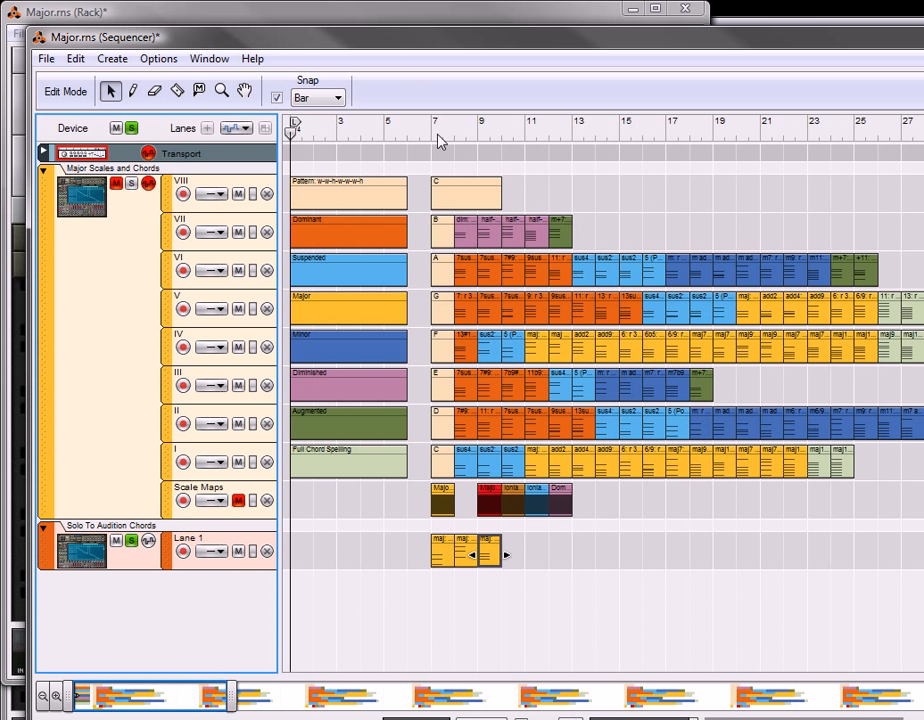
pyautogui.click(432, 145)
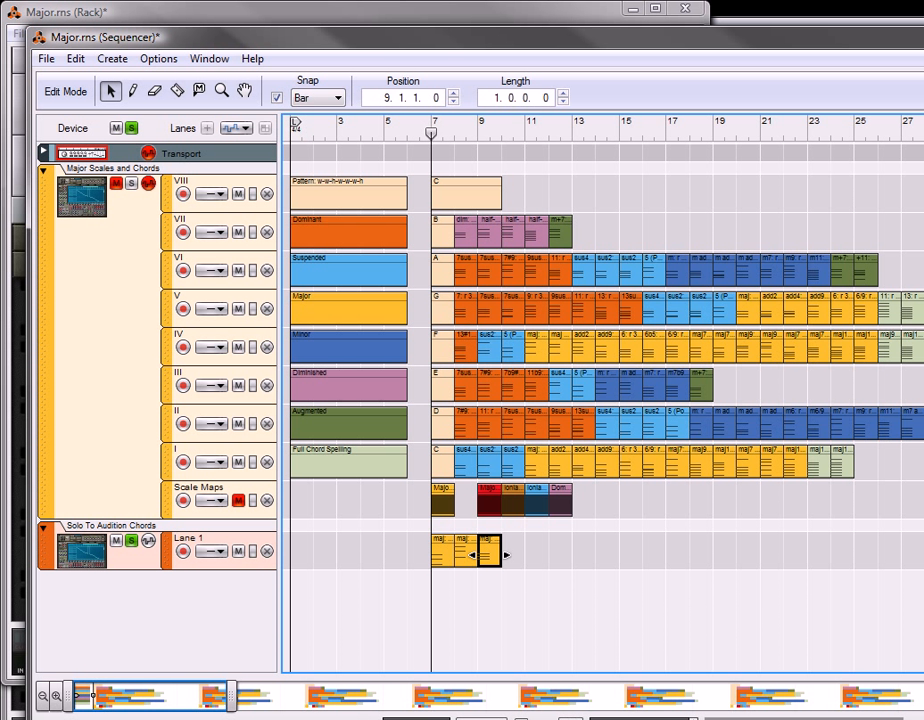
pyautogui.press('space')
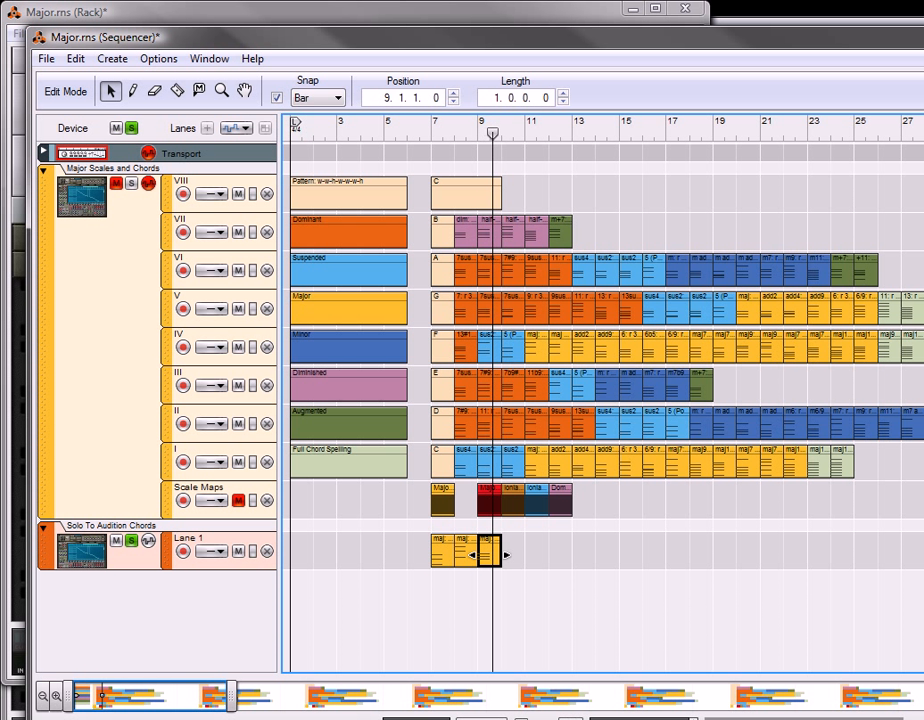
# Copy the three maj chord clips into Document 2's Combinator 1 track, starting about midway through bar 1.
pyautogui.moveTo(534, 553); pyautogui.dragTo(382, 551)
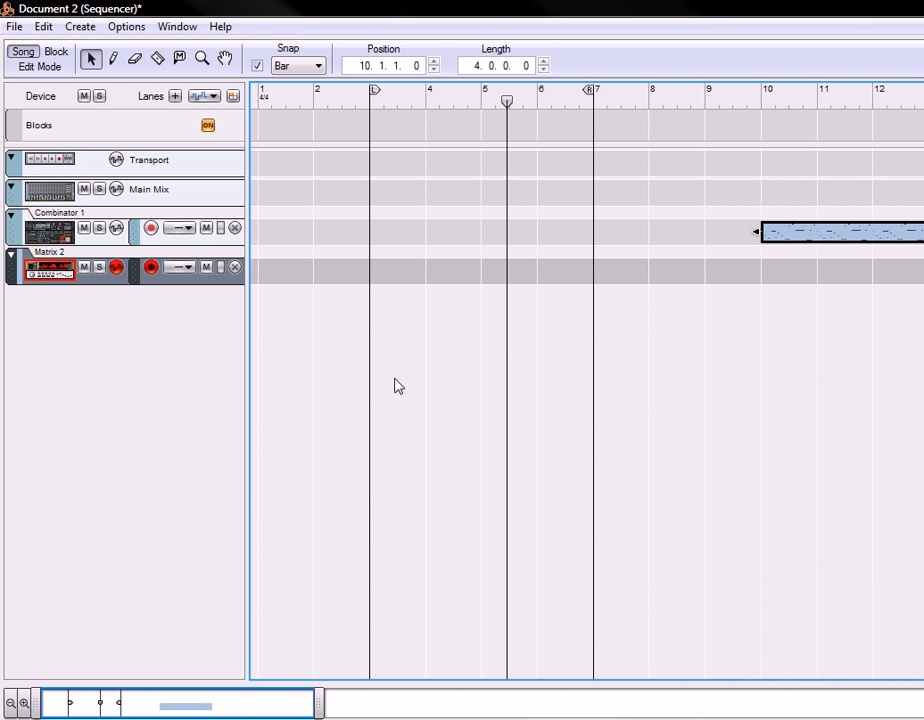
pyautogui.click(295, 230)
pyautogui.rightClick(296, 229)
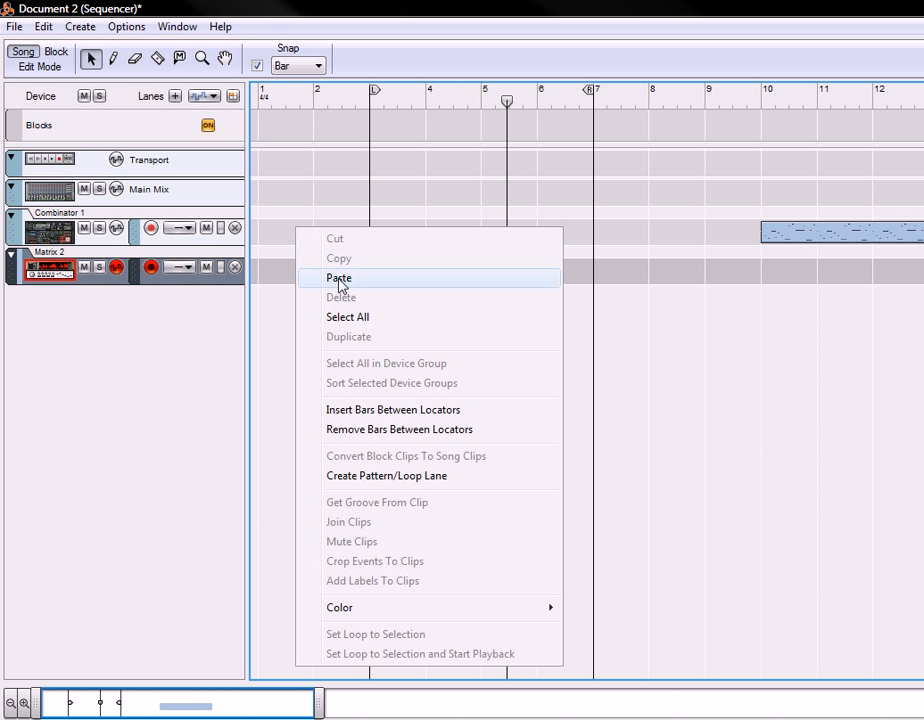
pyautogui.click(340, 279)
pyautogui.moveTo(541, 272); pyautogui.dragTo(256, 255)
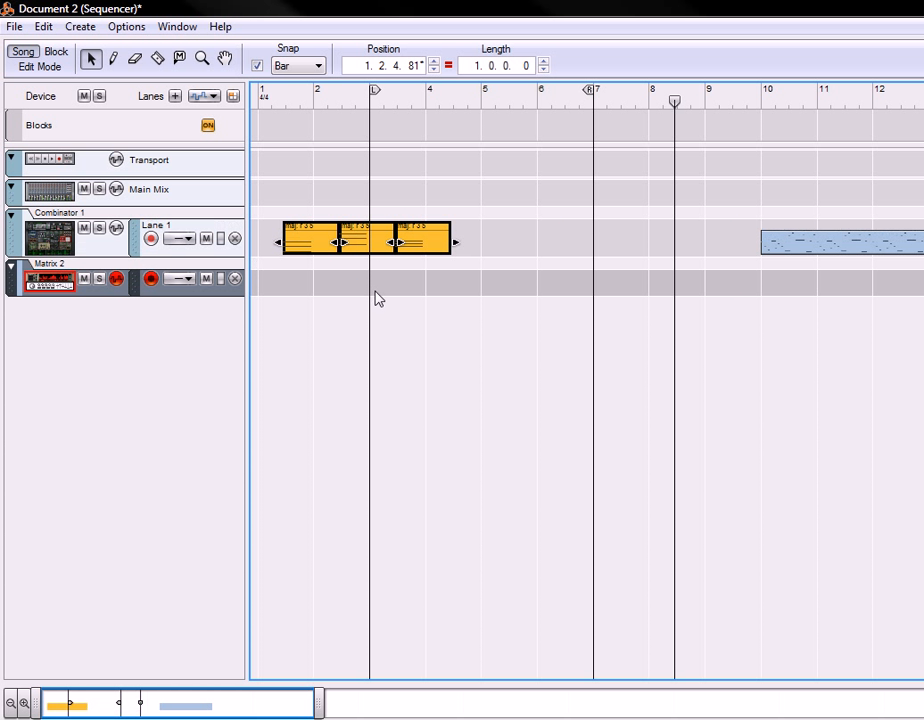
# Move the pattern clip to bar 5 and open the first chord clip for note editing.
pyautogui.moveTo(859, 244); pyautogui.dragTo(575, 255)
pyautogui.click(377, 243)
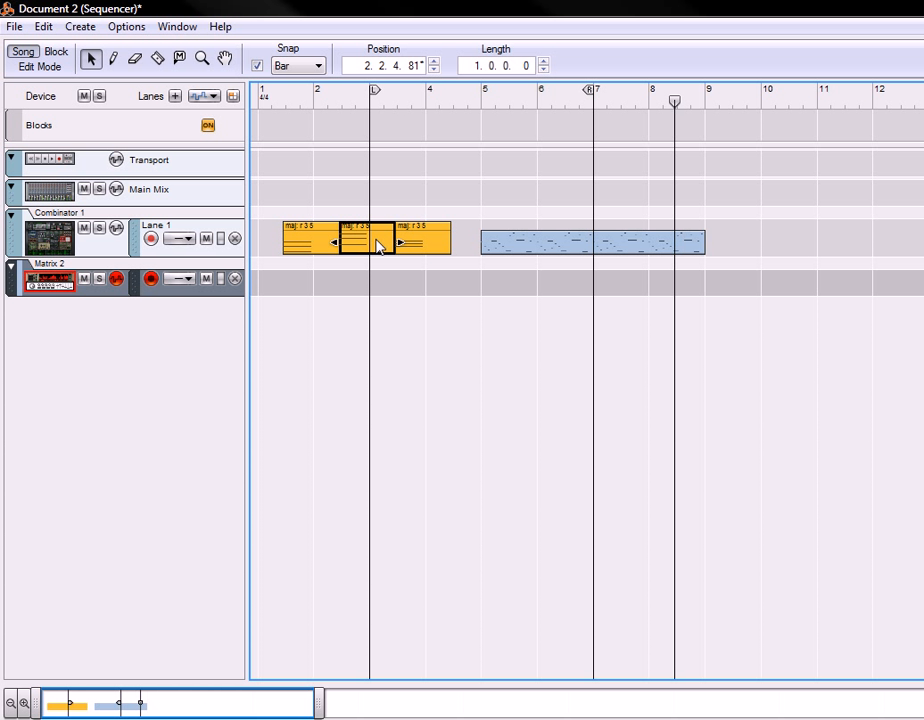
pyautogui.doubleClick(314, 250)
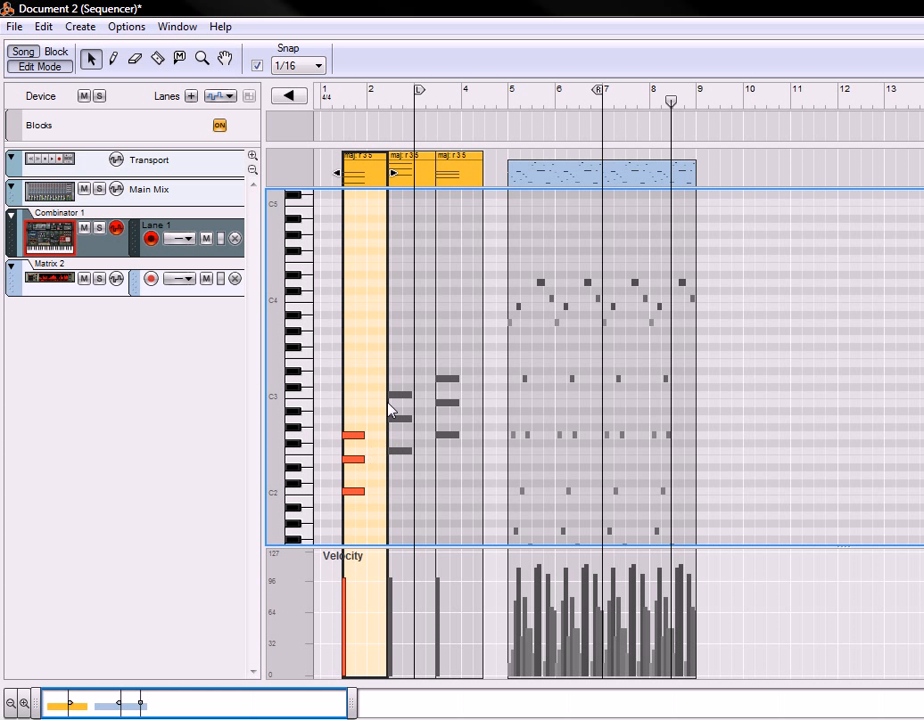
pyautogui.hotkey('ctrl', '1')
# Set the snap to 1/2 and move the second and third chord clips so the chords follow half a bar apart.
pyautogui.click(415, 182)
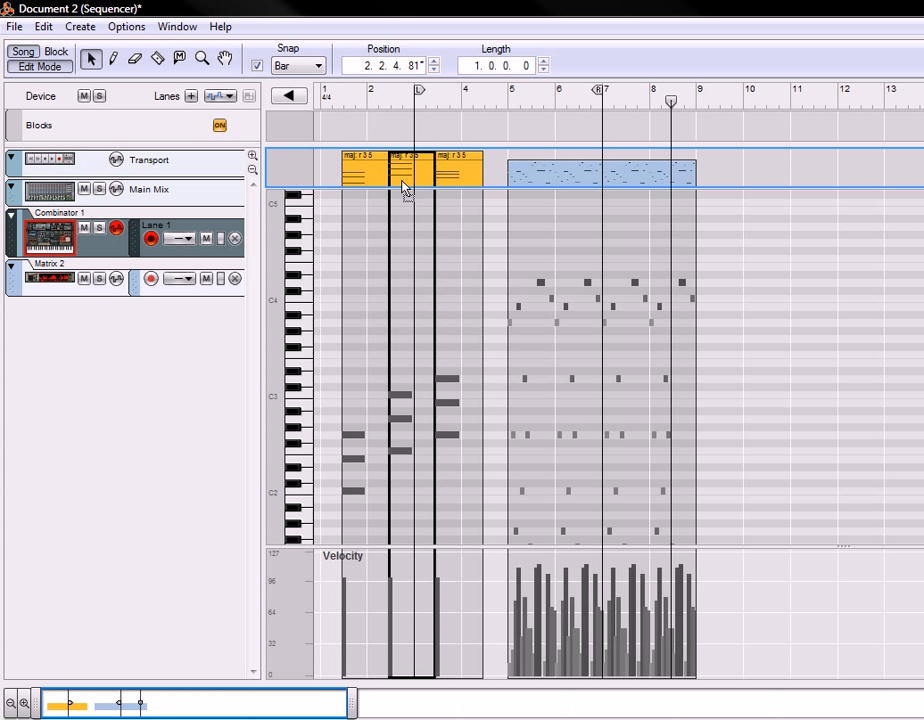
pyautogui.click(300, 65)
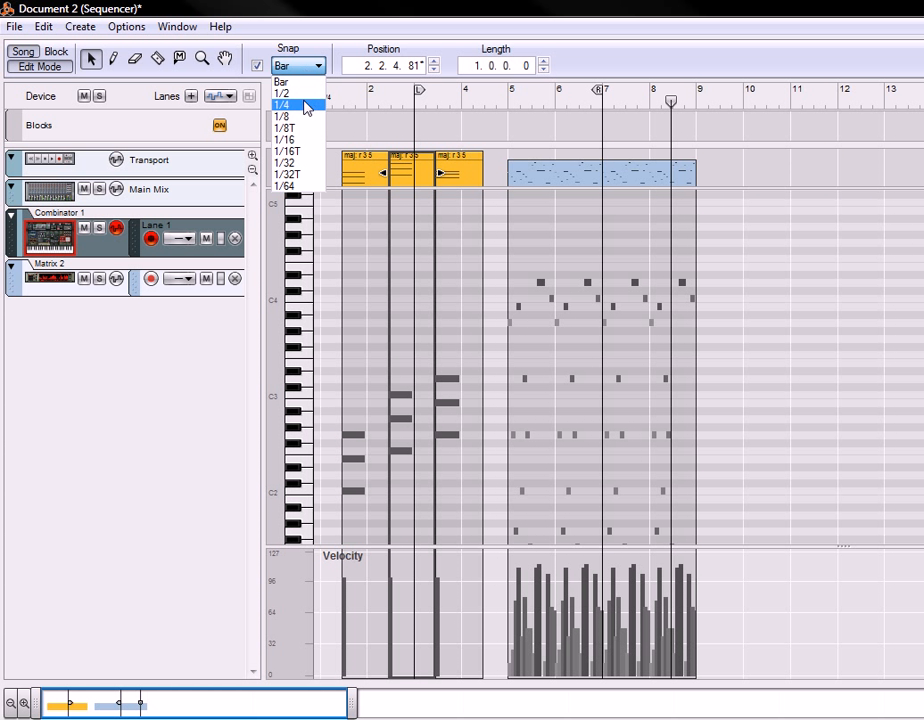
pyautogui.click(285, 93)
pyautogui.moveTo(415, 173)
pyautogui.mouseDown()
pyautogui.moveTo(404, 181)
pyautogui.moveTo(470, 179)
pyautogui.moveTo(421, 177)
pyautogui.mouseUp()
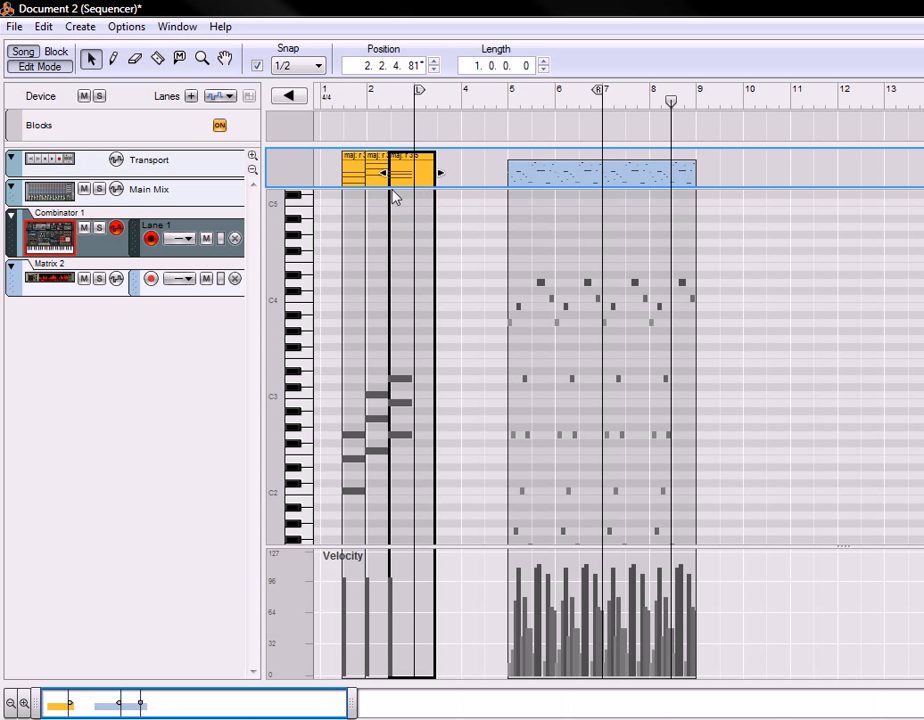
# Move the pattern clip to bar 3 and play the chords and pattern from bar 1.
pyautogui.moveTo(553, 178); pyautogui.dragTo(472, 177)
pyautogui.click(344, 95)
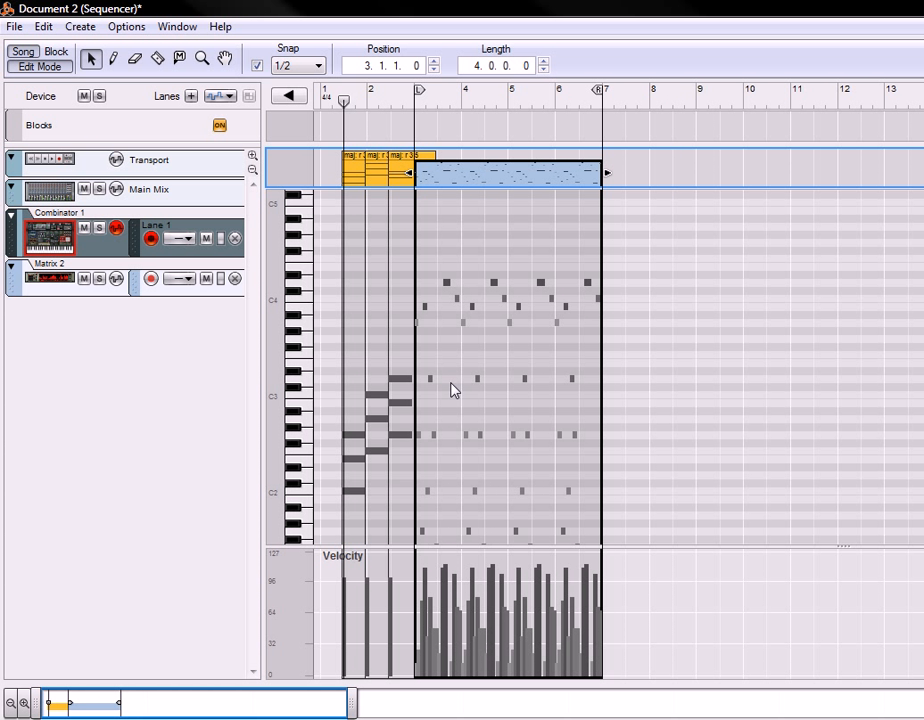
pyautogui.click(322, 103)
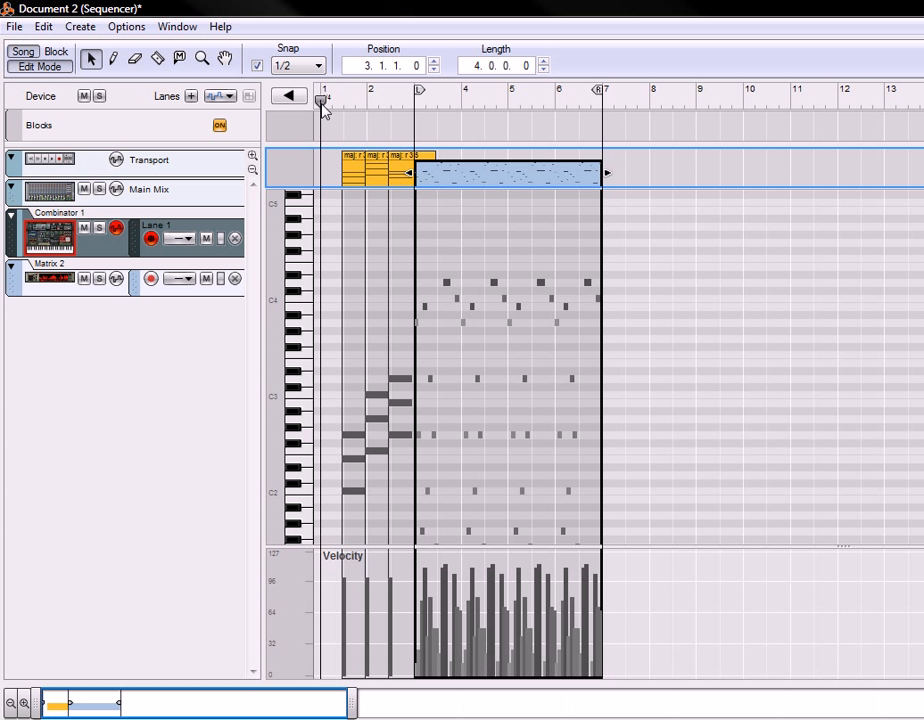
pyautogui.press('space')
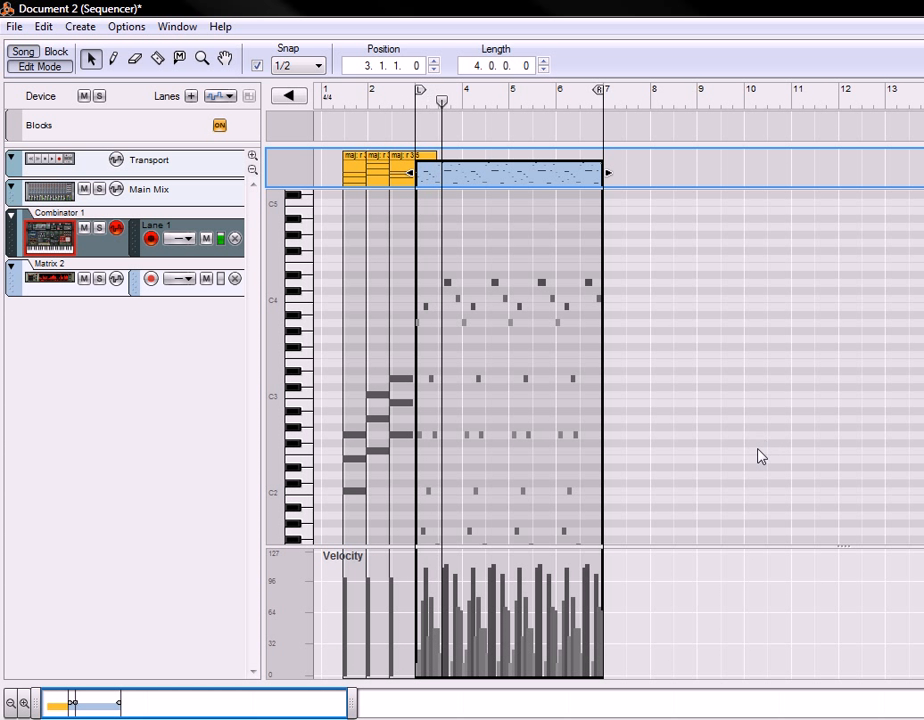
# Copy the first chord clip to half a bar after the third chord and place the pattern clip at 3.3.1.0.
pyautogui.moveTo(485, 177); pyautogui.dragTo(572, 176)
pyautogui.keyDown('ctrl'); pyautogui.moveTo(353, 175); pyautogui.dragTo(433, 181); pyautogui.keyUp('ctrl')
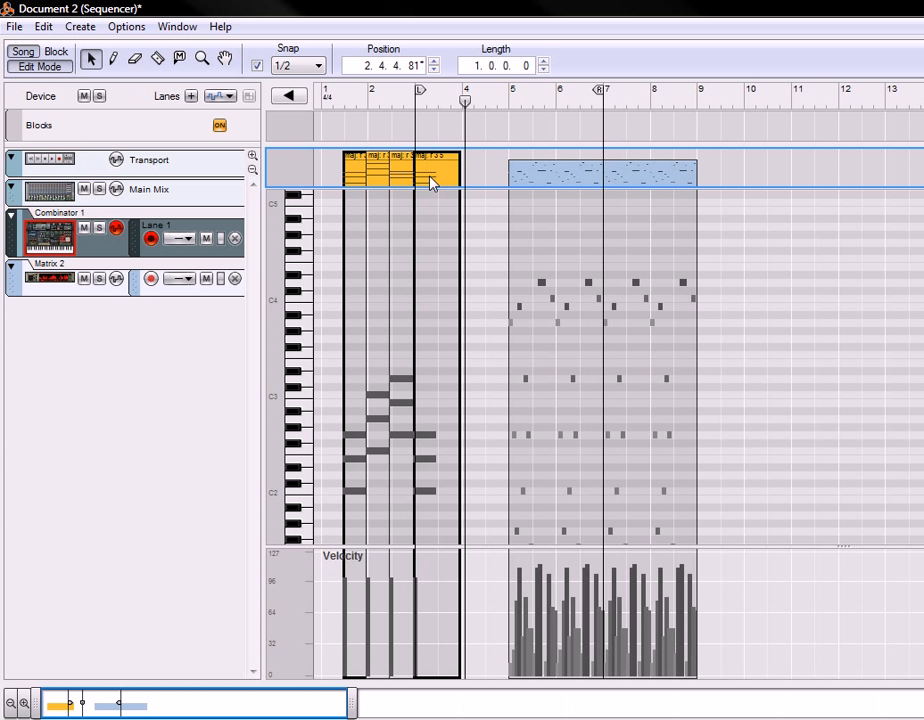
pyautogui.moveTo(553, 169)
pyautogui.mouseDown()
pyautogui.moveTo(486, 176)
pyautogui.moveTo(462, 206)
pyautogui.mouseUp()
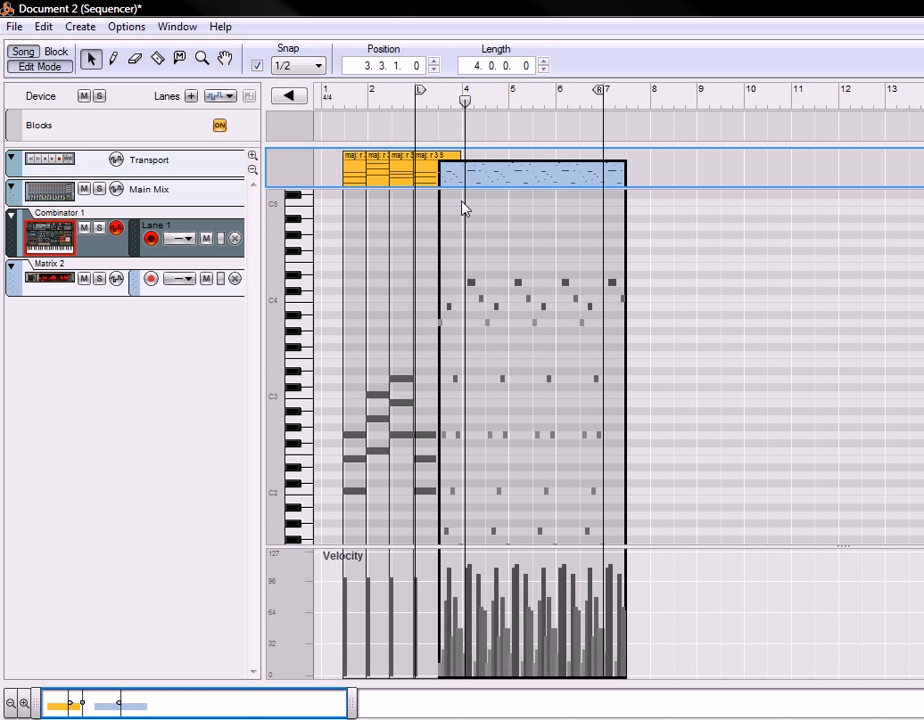
# Play the four-chord sequence and the pattern from bar 1.
pyautogui.click(345, 96)
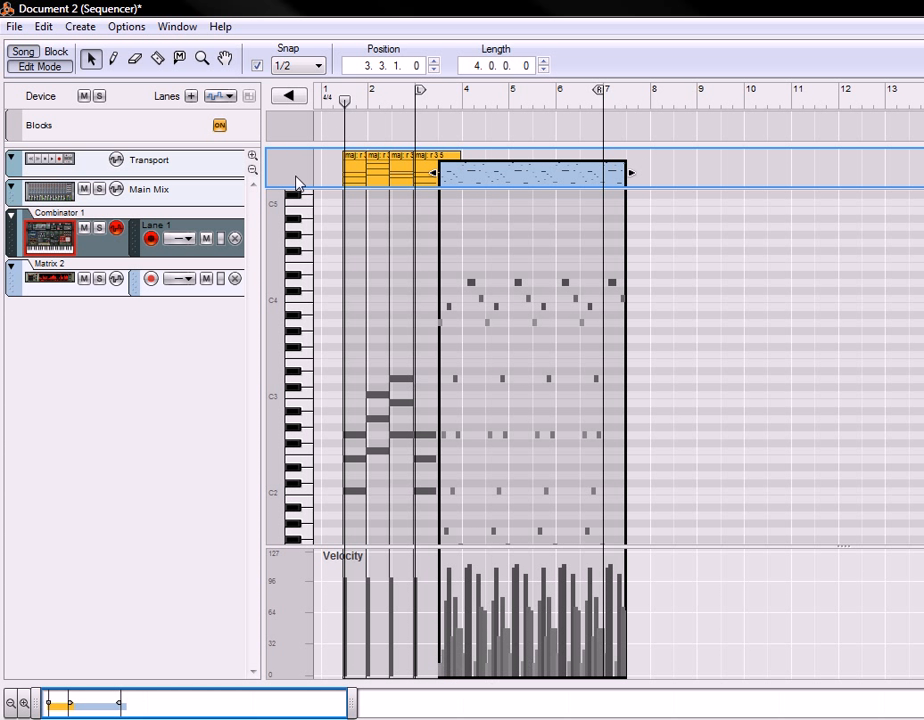
pyautogui.click(321, 97)
pyautogui.press('space')
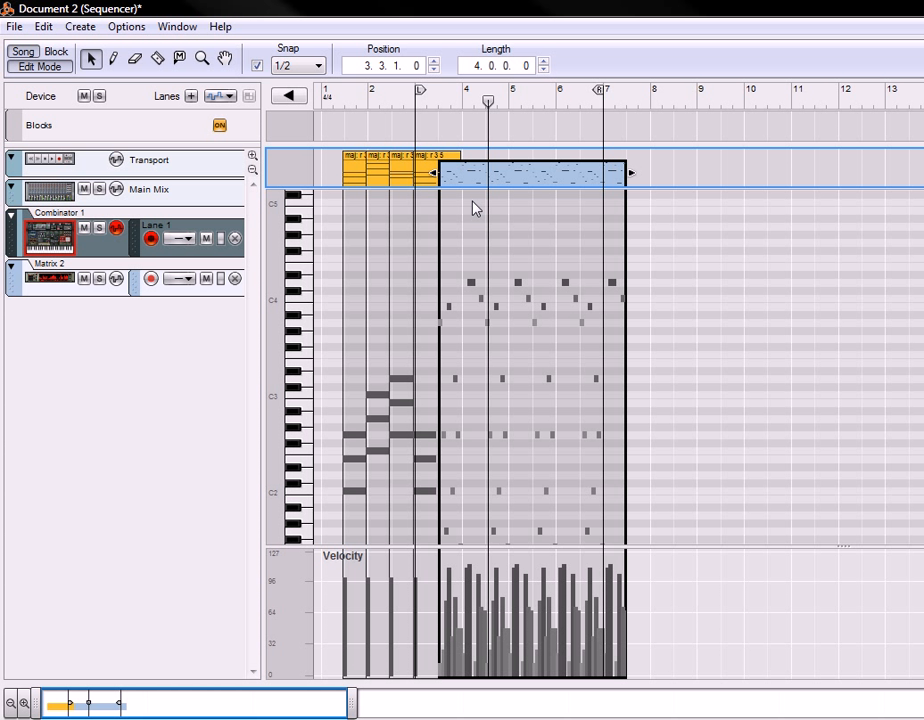
# Shorten the three notes of the second chord clip to about one beat and open the third chord clip for editing.
pyautogui.doubleClick(374, 377)
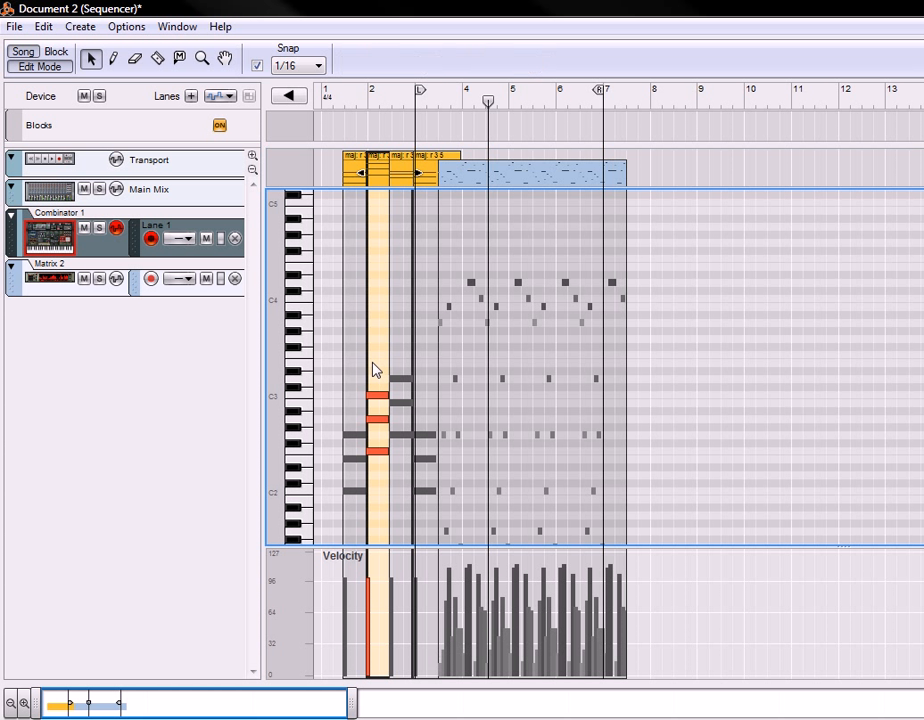
pyautogui.click(386, 453)
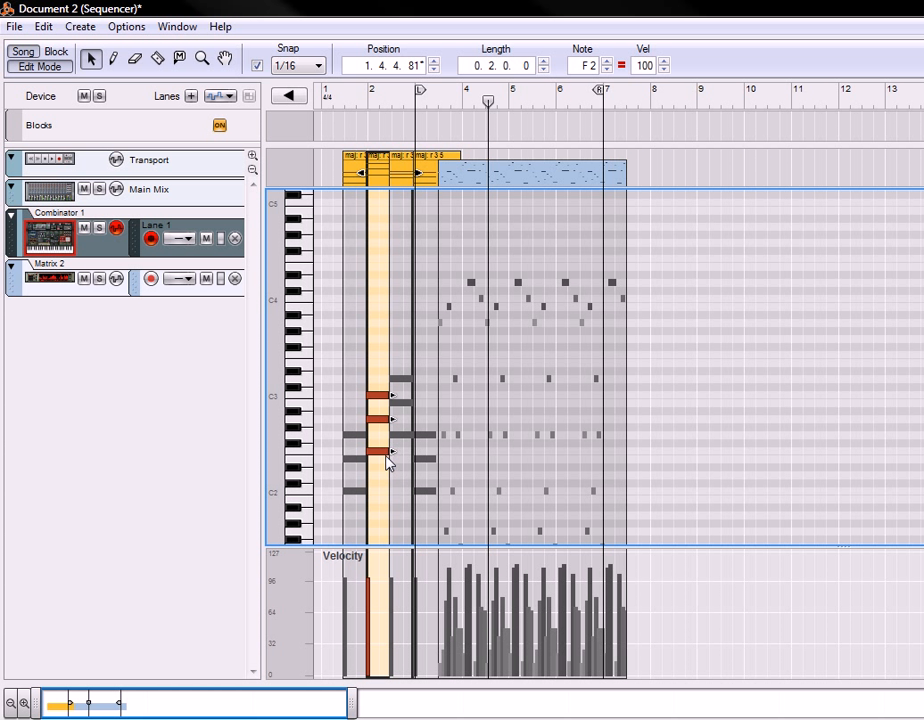
pyautogui.moveTo(393, 452)
pyautogui.mouseDown()
pyautogui.moveTo(373, 451)
pyautogui.moveTo(381, 452)
pyautogui.mouseUp()
pyautogui.doubleClick(400, 370)
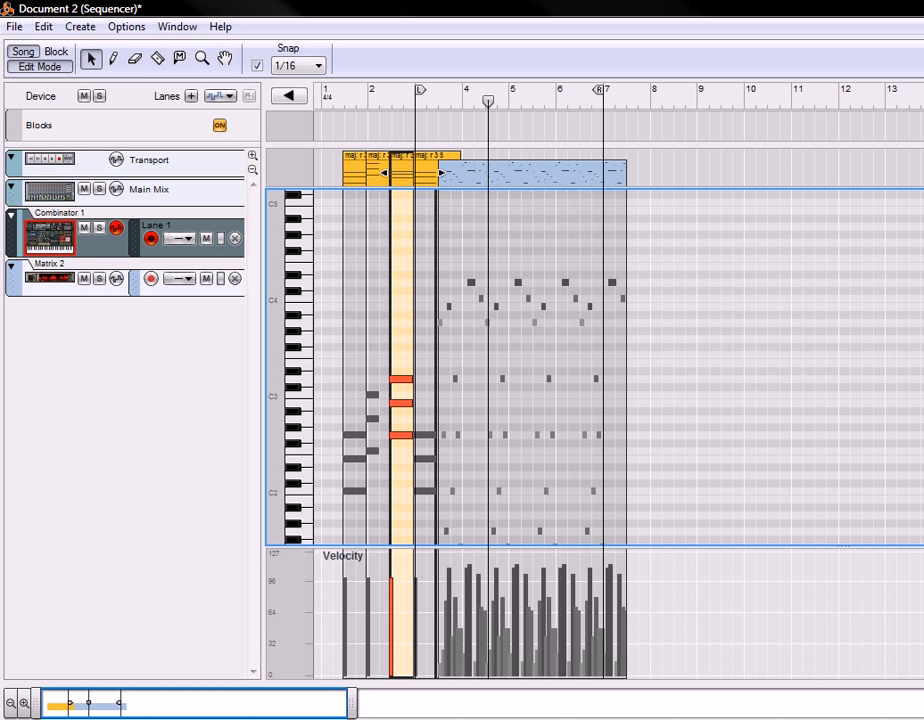
# Switch to the Major.rns song and close it without saving the changes.
pyautogui.hotkey('alt', 'Tab')
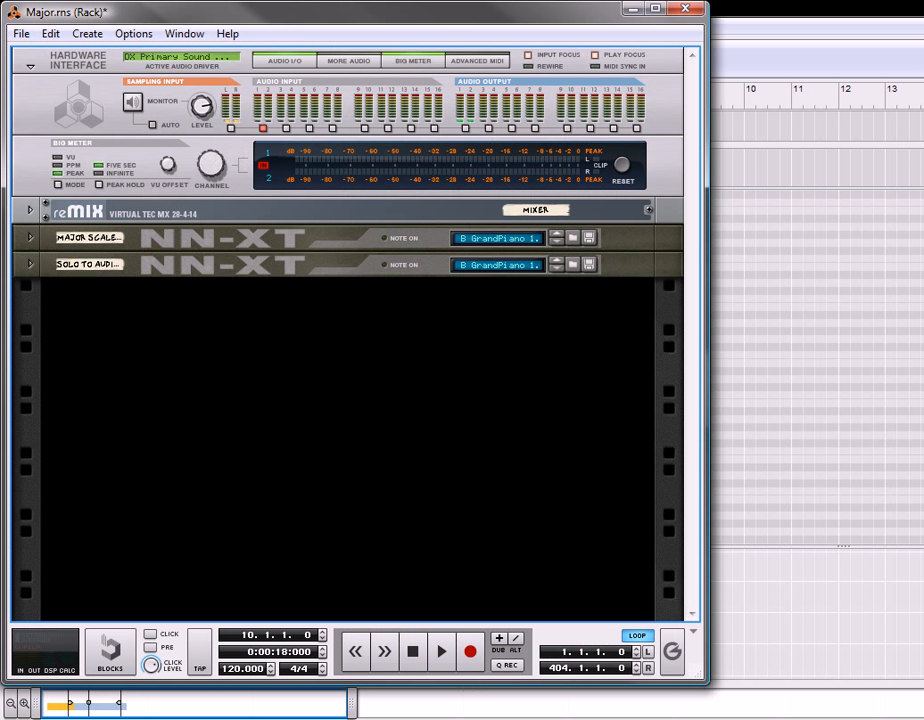
pyautogui.click(686, 10)
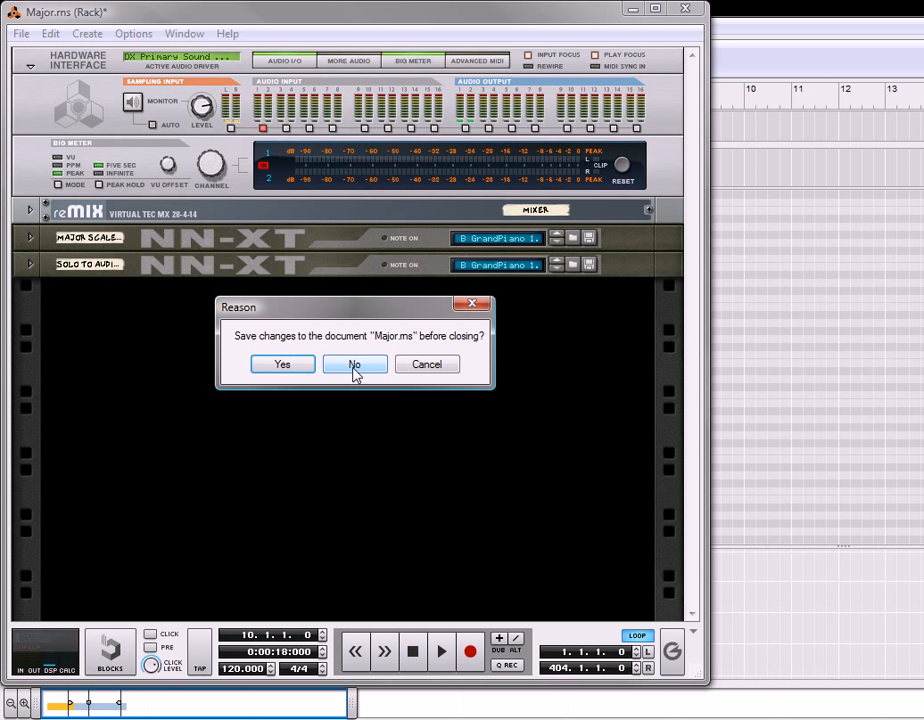
pyautogui.click(355, 368)
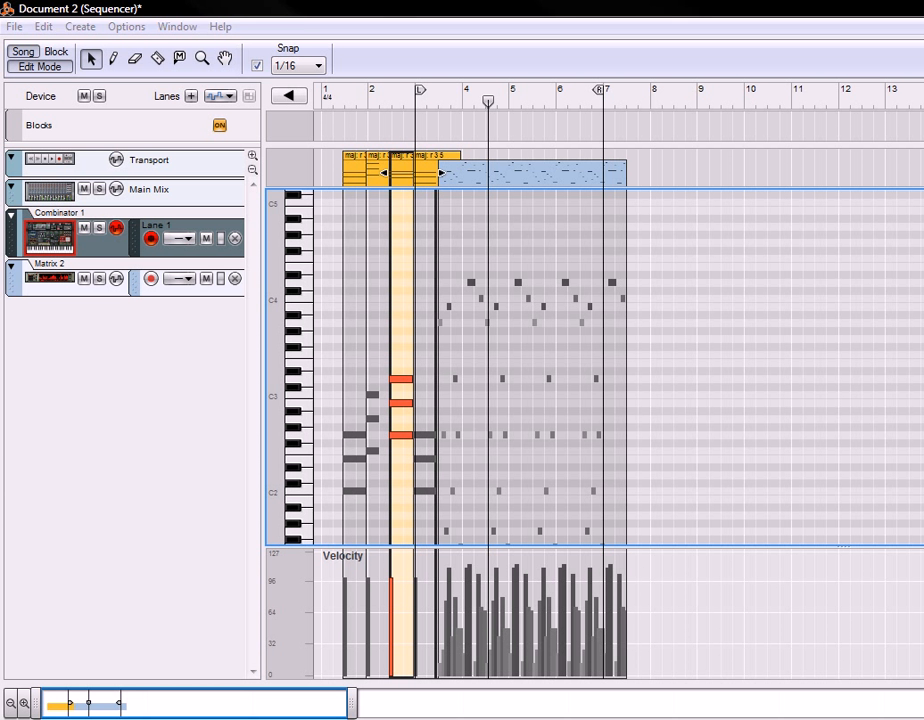
# Open Music Theory.rns from The Theory ReFill and show its sequencer in a separate window.
pyautogui.hotkey('alt', 'Tab')
pyautogui.click(23, 36)
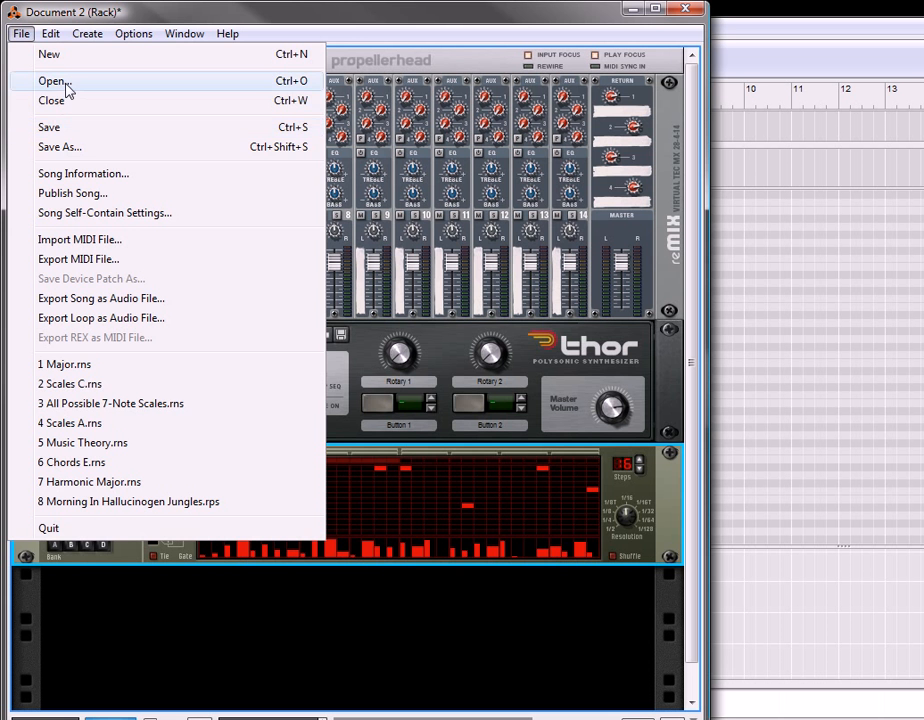
pyautogui.click(64, 84)
pyautogui.click(240, 196)
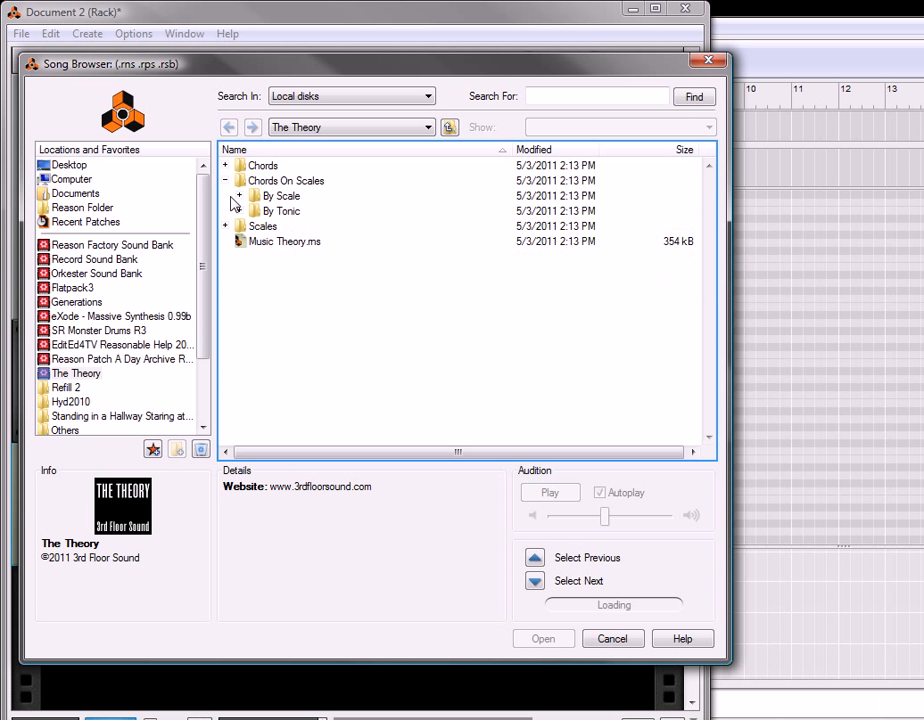
pyautogui.click(283, 242)
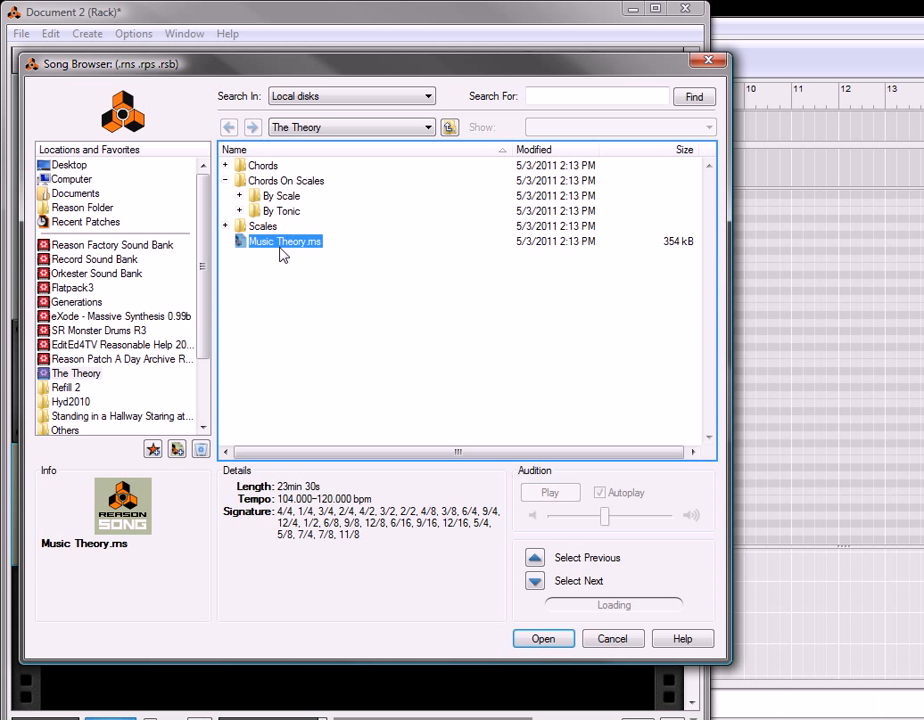
pyautogui.doubleClick(258, 243)
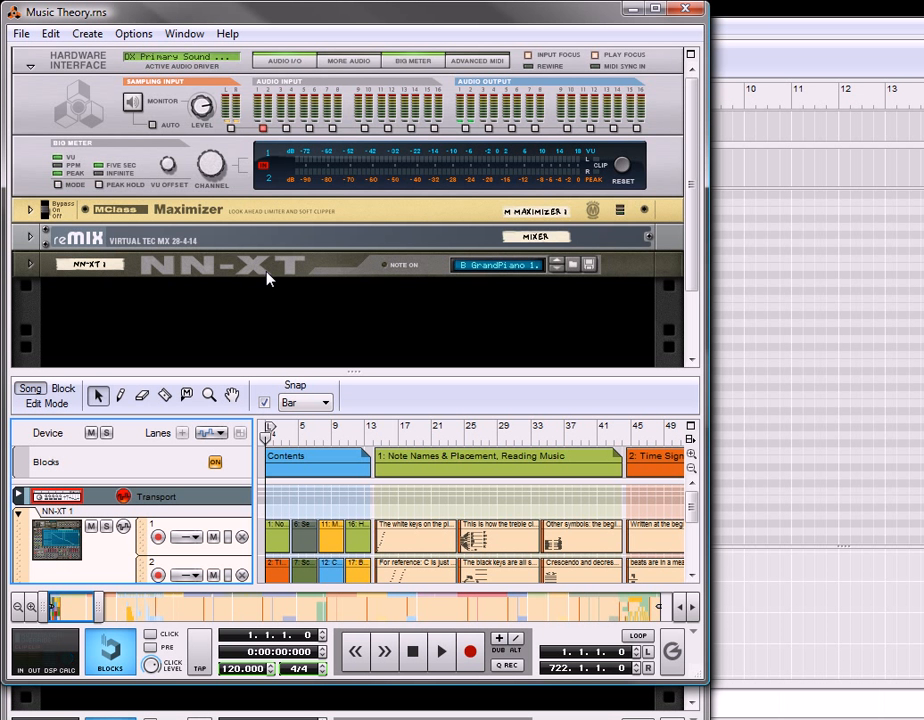
pyautogui.click(690, 440)
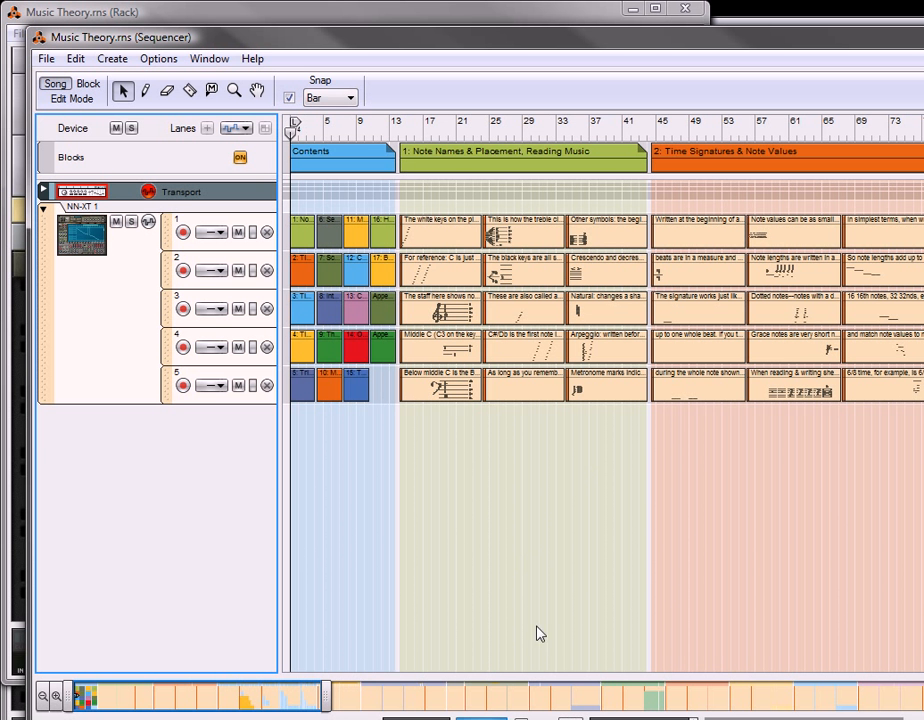
# Examine the circle of 5ths and cycle of 4ths clip just before the Minor Scales chapter, and return to the song arrangement.
pyautogui.moveTo(291, 697); pyautogui.dragTo(913, 718)
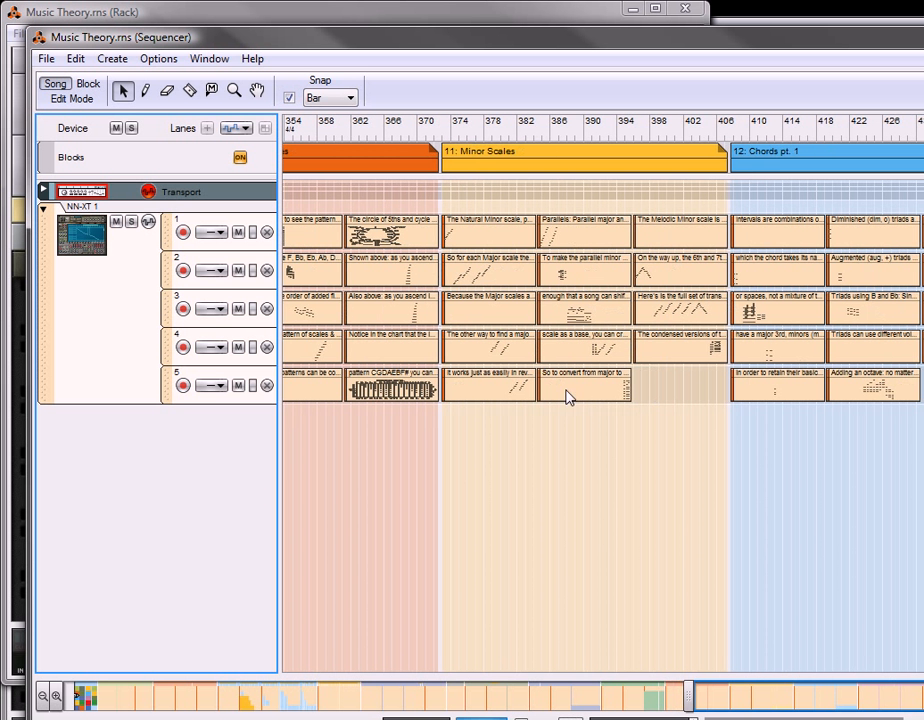
pyautogui.doubleClick(424, 244)
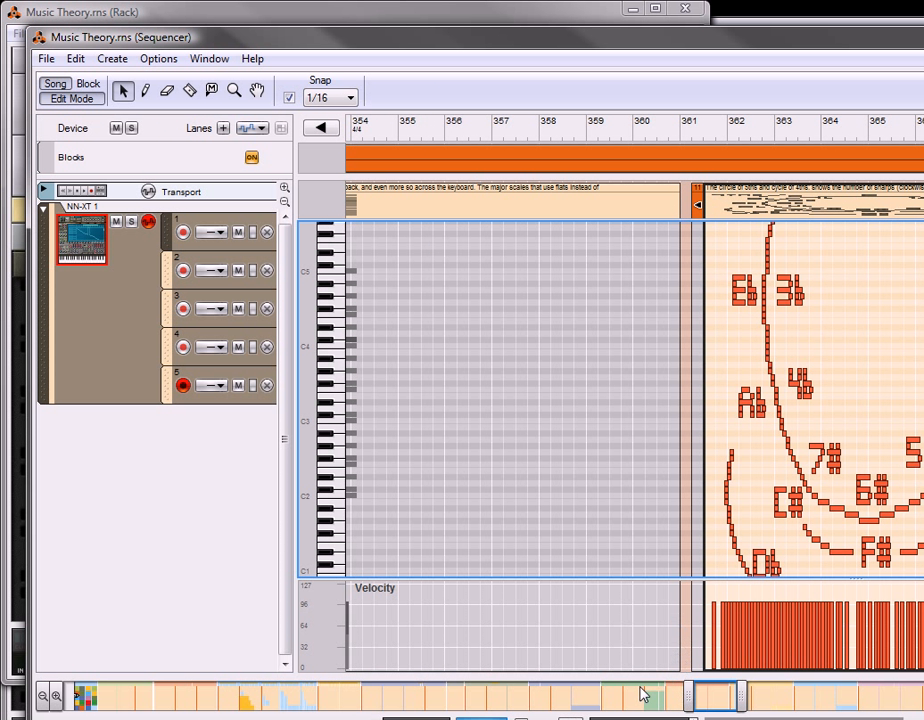
pyautogui.moveTo(695, 690); pyautogui.dragTo(714, 695)
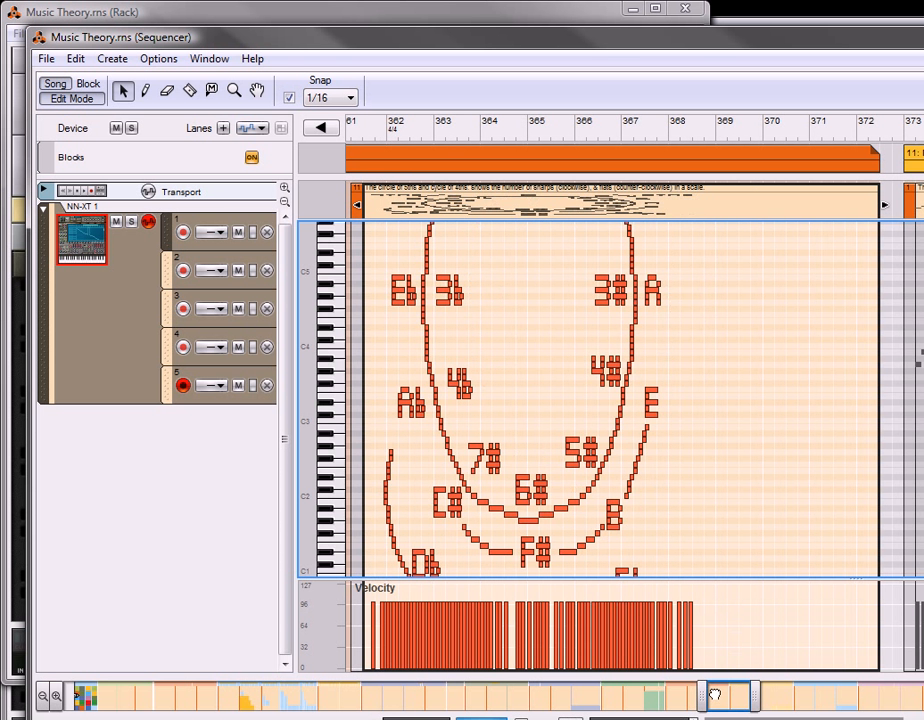
pyautogui.scroll(5, 514, 390)
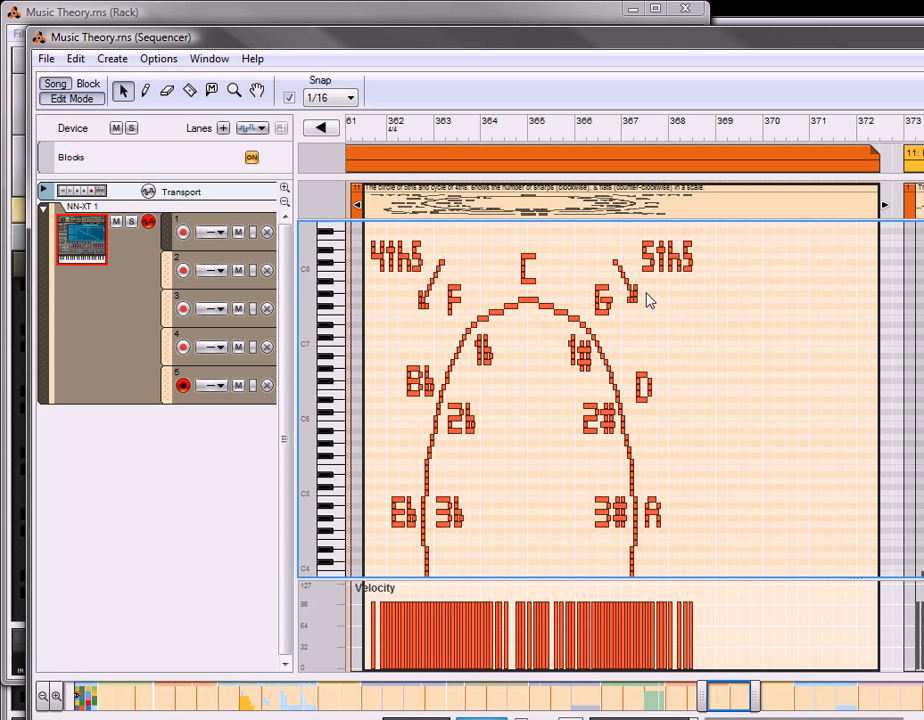
pyautogui.scroll(-6, 654, 355)
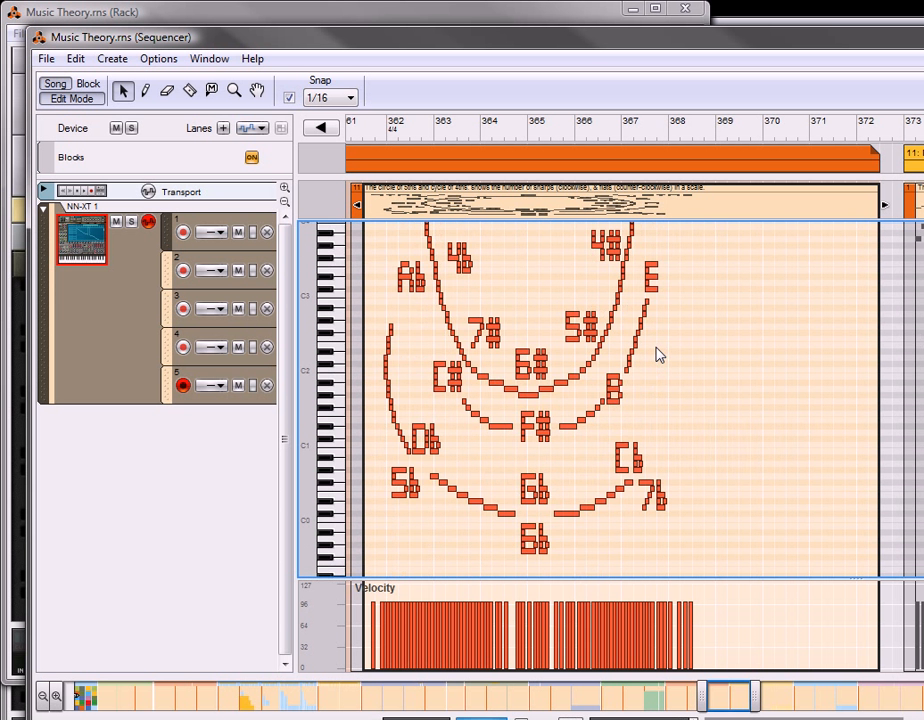
pyautogui.scroll(6, 650, 345)
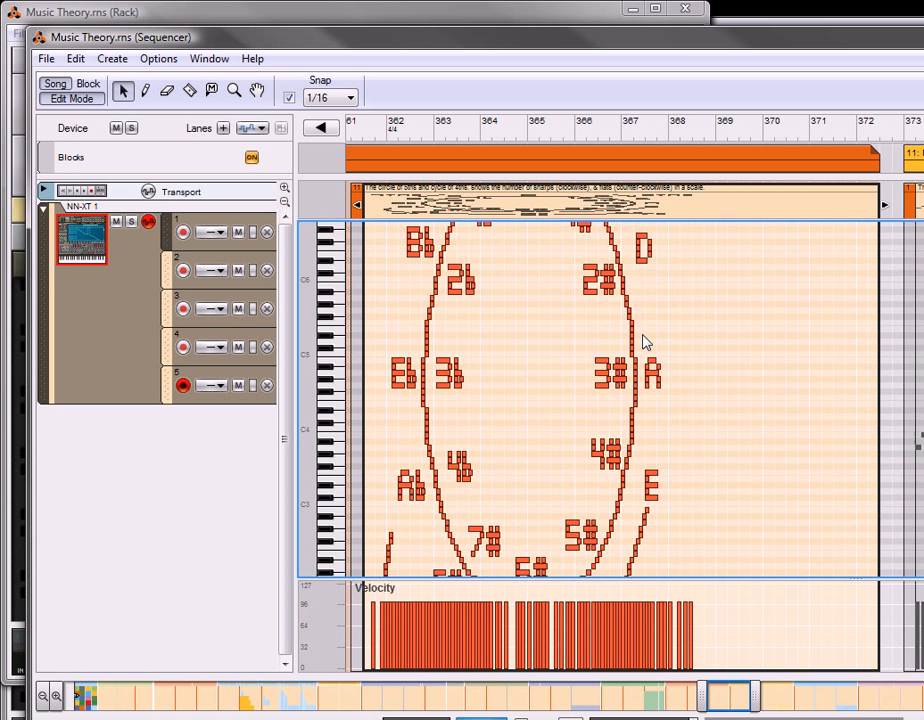
pyautogui.scroll(1, 645, 343)
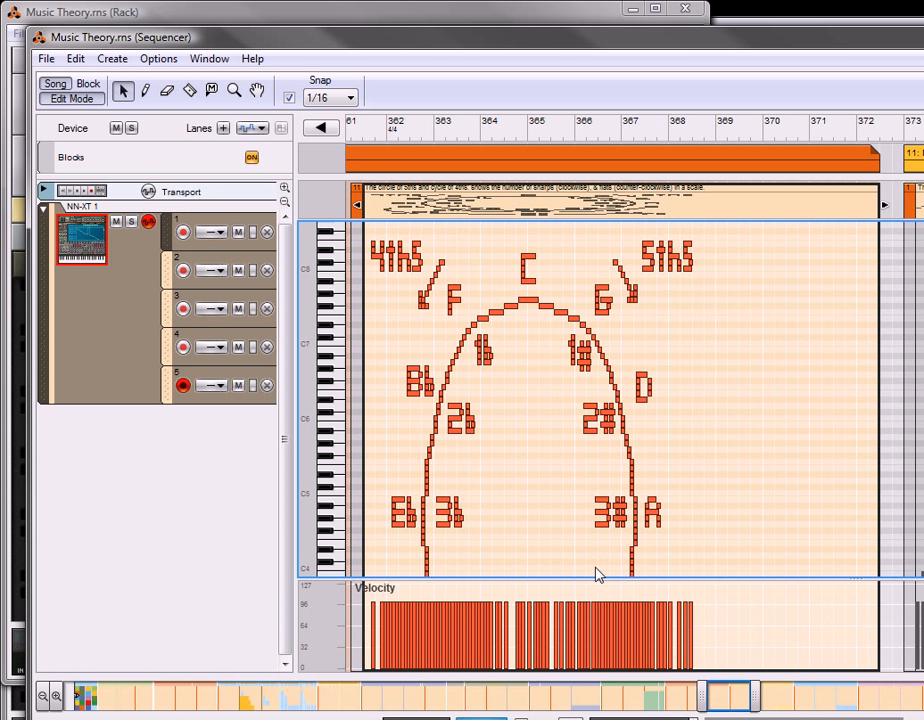
pyautogui.click(57, 86)
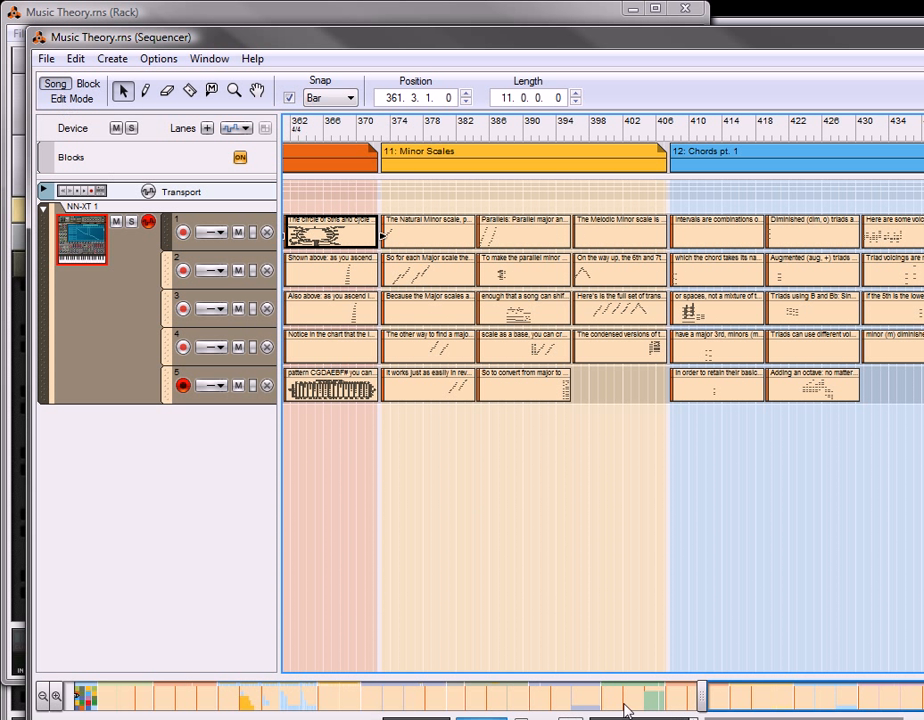
# Go back to the start of the song and look over the Contents, Note Names & Placement, and Time Signatures & Note Values blocks.
pyautogui.moveTo(749, 701); pyautogui.dragTo(80, 698)
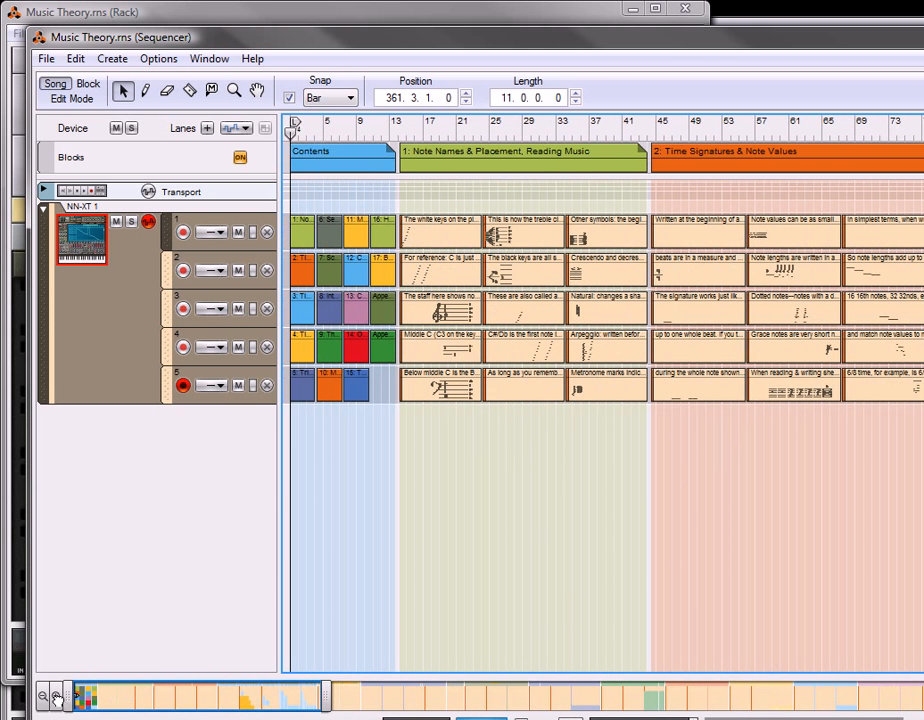
pyautogui.click(308, 166)
pyautogui.click(474, 168)
pyautogui.click(697, 170)
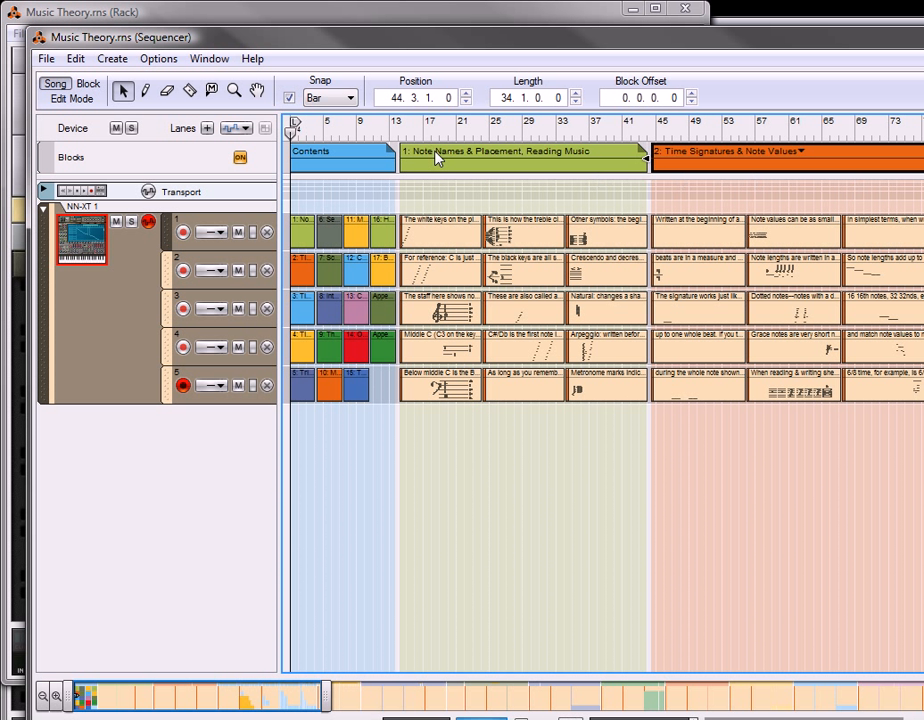
pyautogui.click(467, 166)
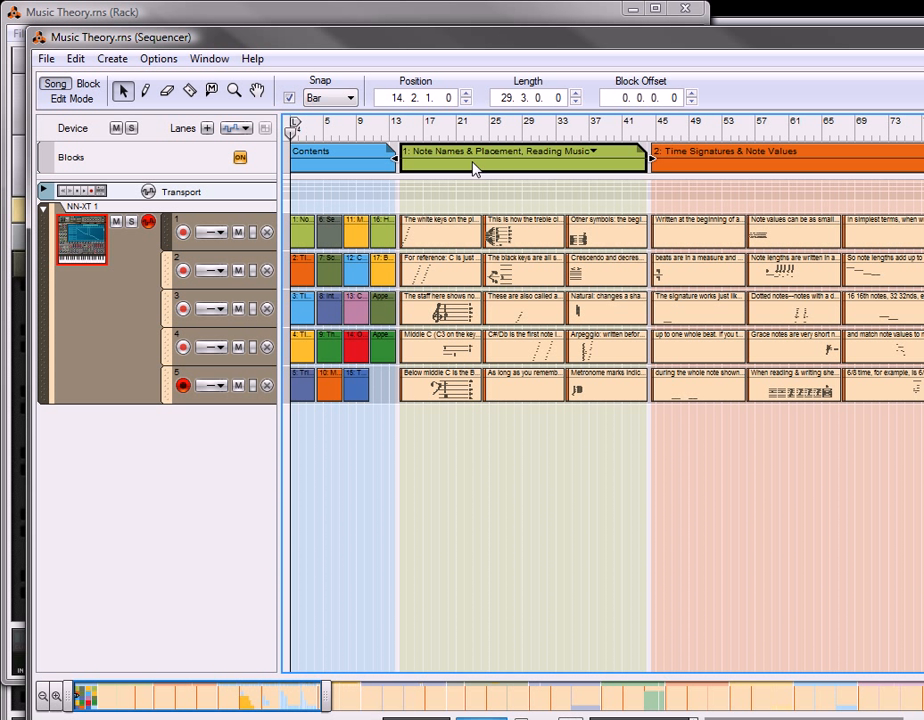
# Examine the treble clef staff clip on lane 3 of the first chapter, and return to the start of the arrangement.
pyautogui.doubleClick(448, 313)
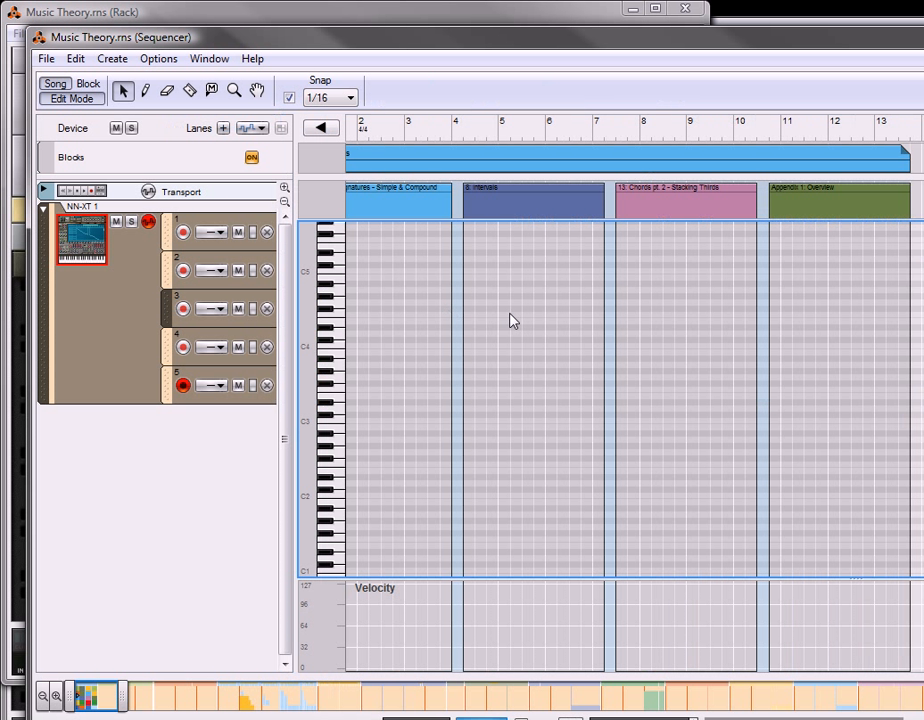
pyautogui.click(124, 702)
pyautogui.moveTo(124, 702); pyautogui.dragTo(127, 702)
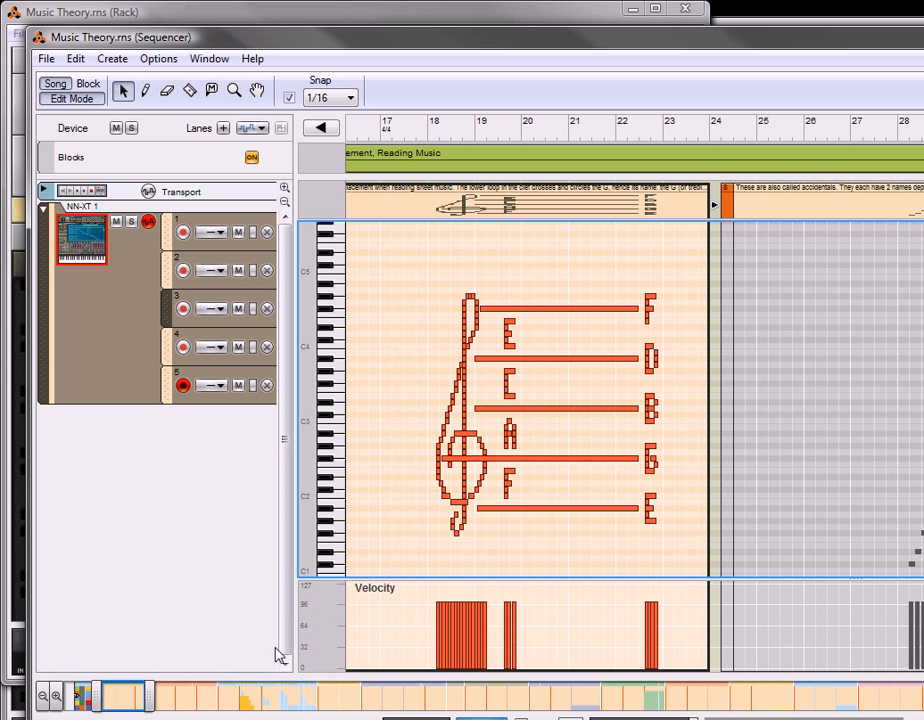
pyautogui.click(54, 83)
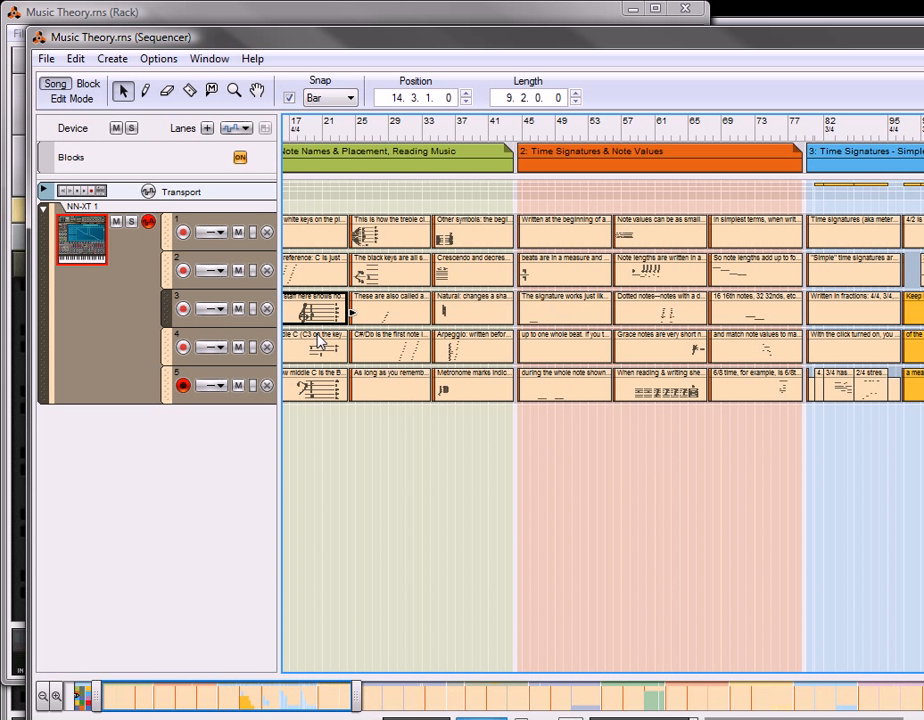
pyautogui.moveTo(305, 707); pyautogui.dragTo(265, 700)
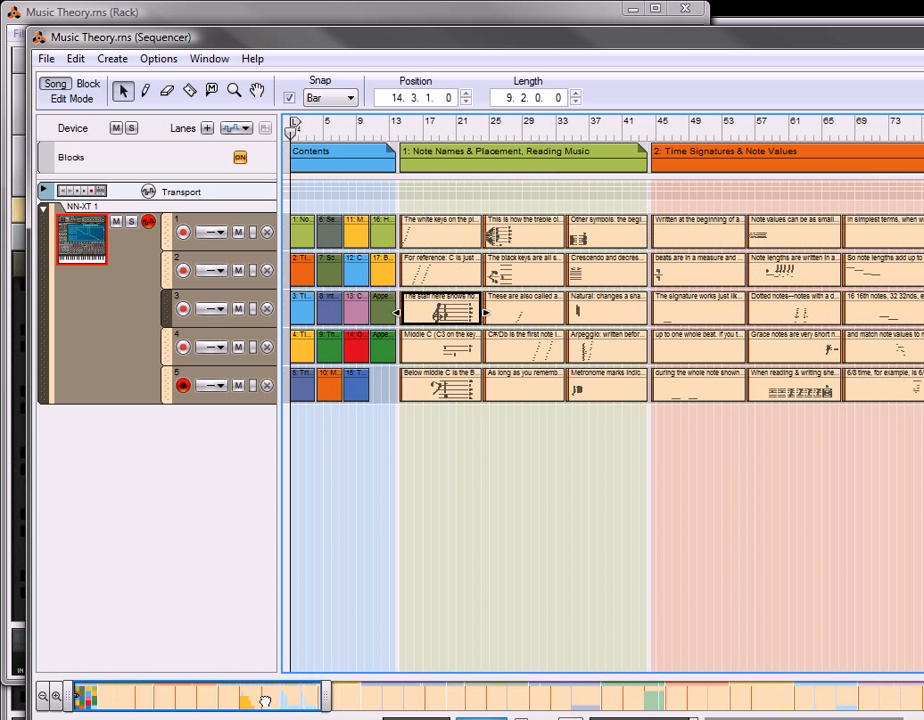